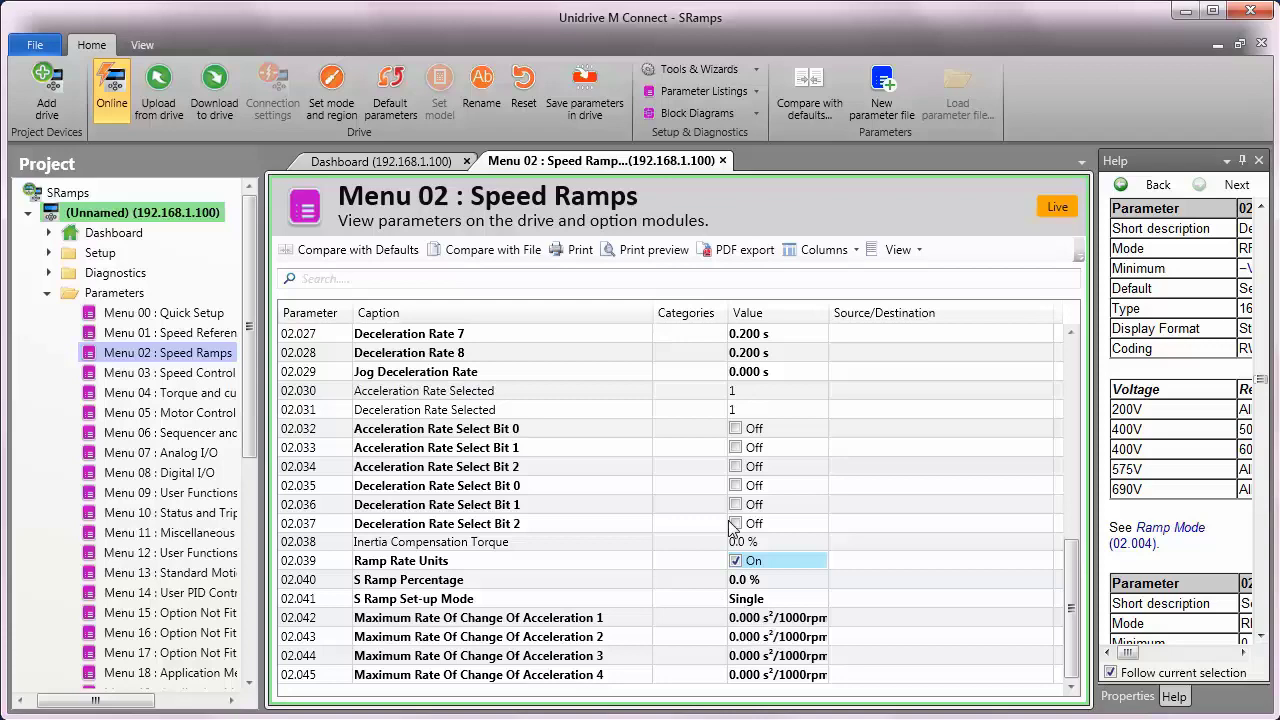
Step: Select Maximum Rate Of Change Of Acceleration (02.007) in Speed Ramps, and capture the resulting speed feedback trace in CTScope
left_click_drag(1073, 593, 1065, 398)
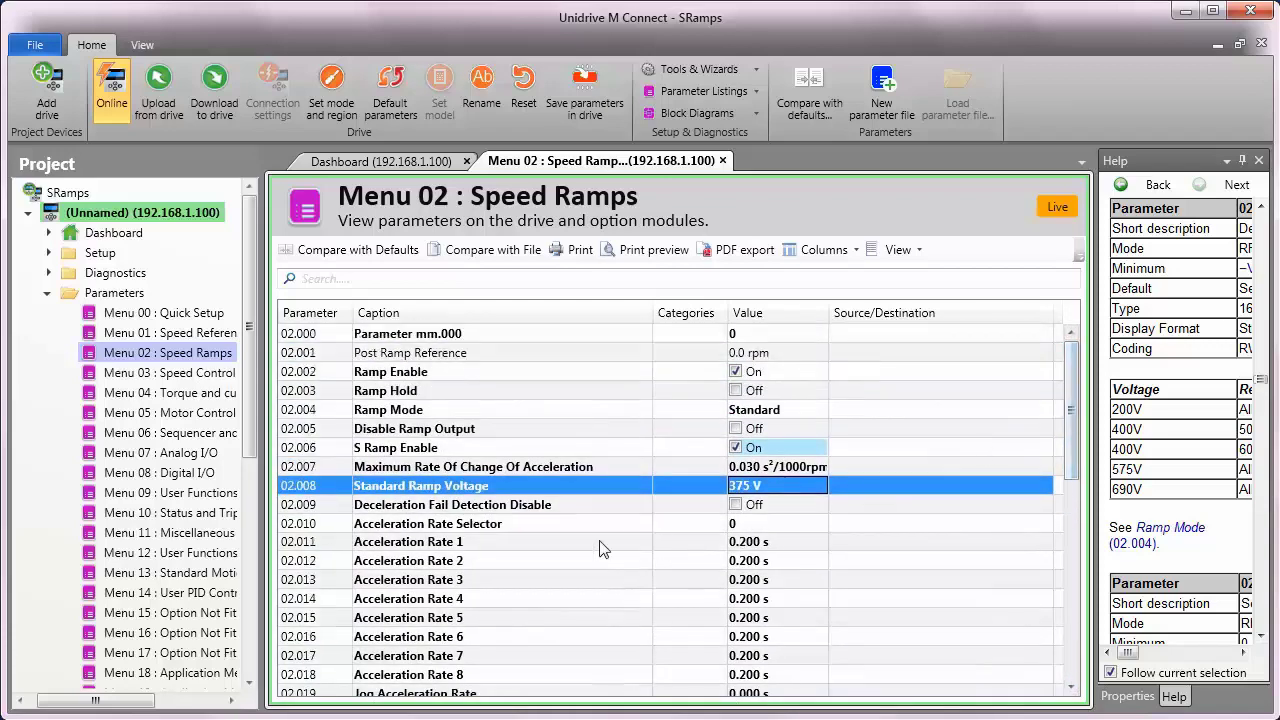
left_click(312, 467)
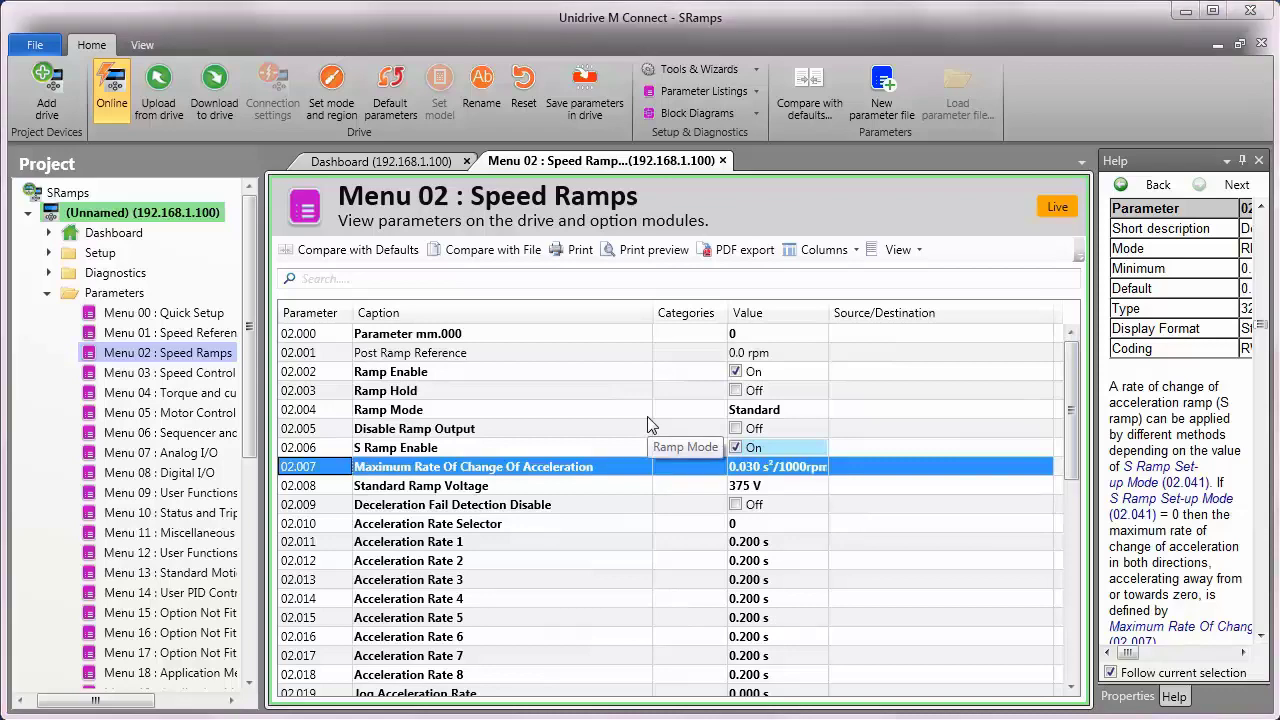
key("alt+Tab")
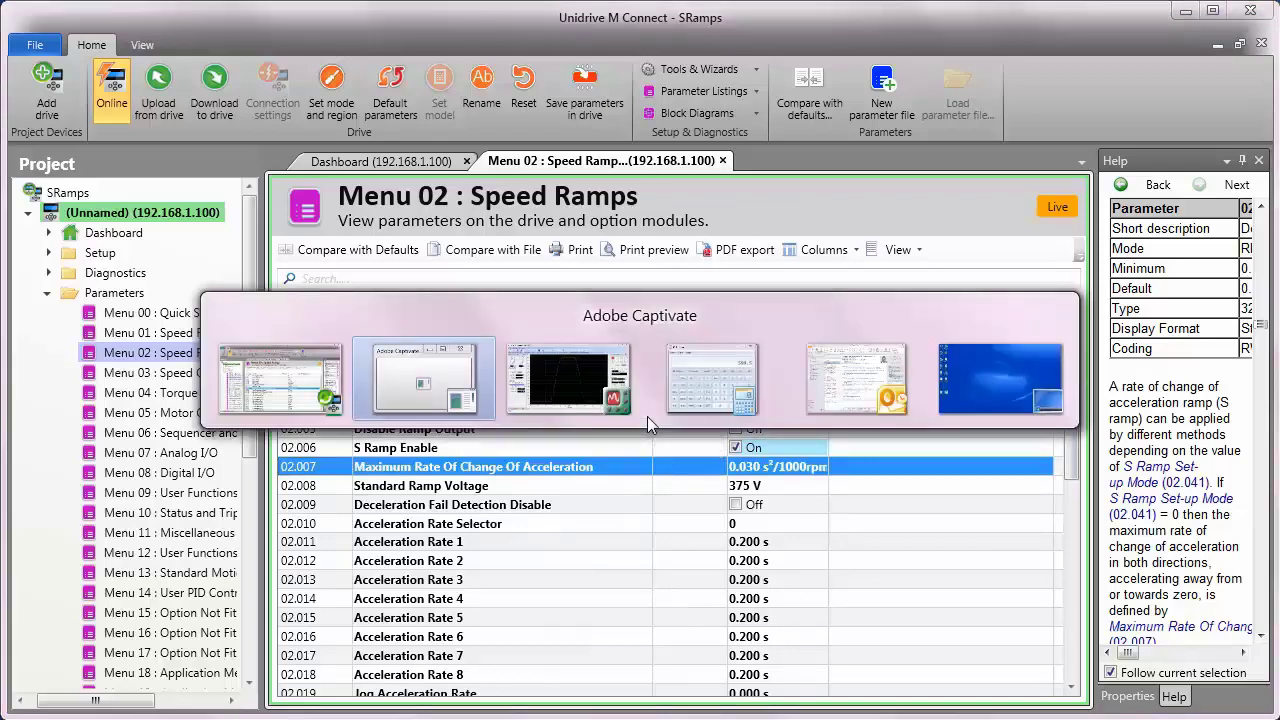
key("alt+Tab")
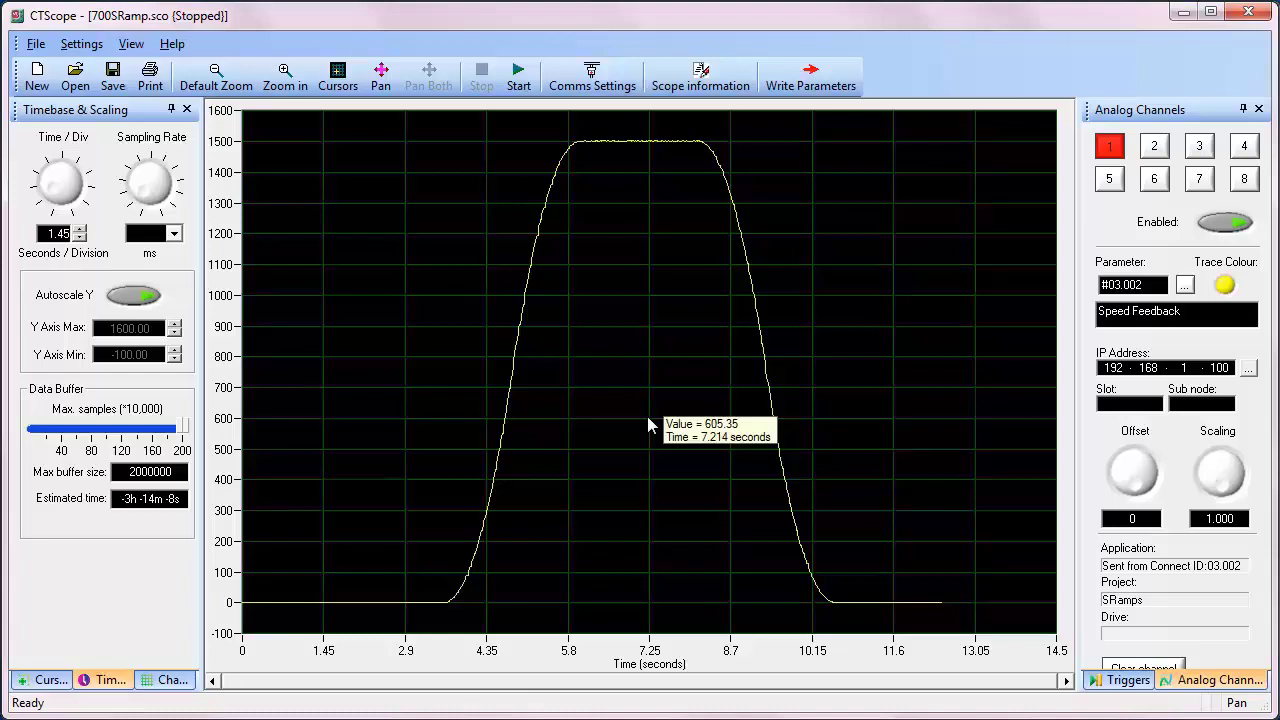
left_click(518, 76)
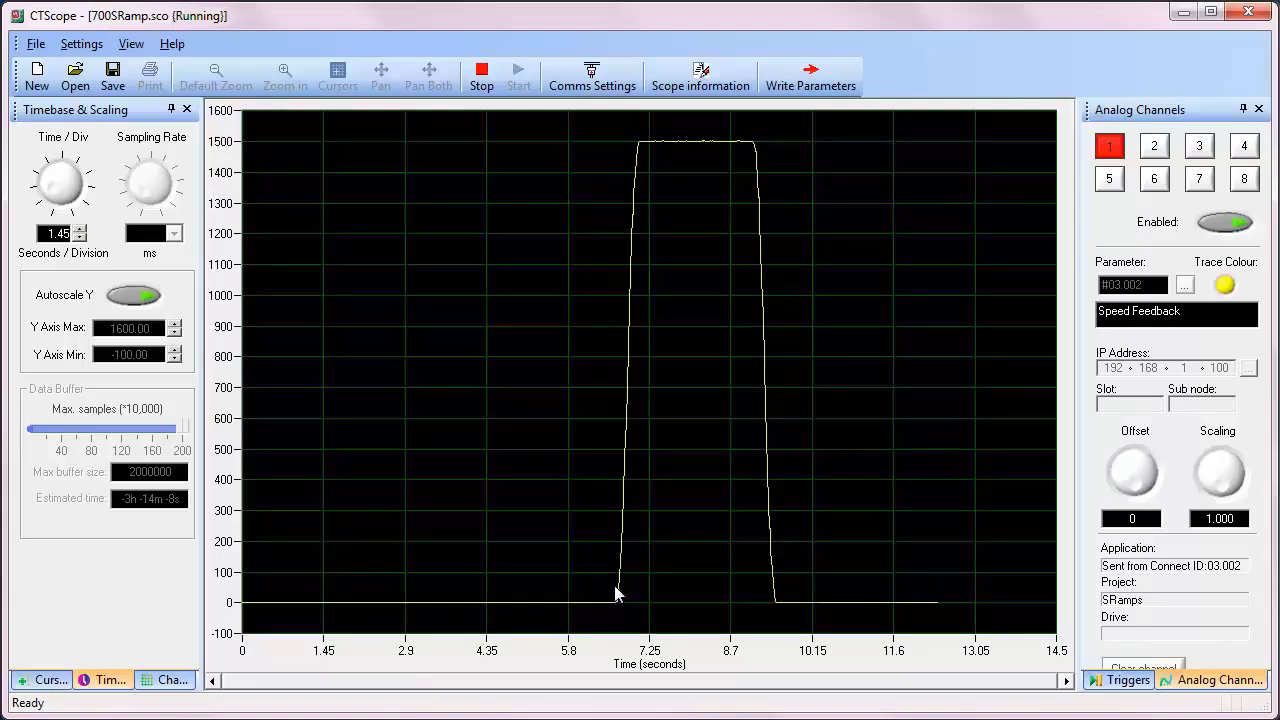
left_click(481, 76)
mouse_move(620, 182)
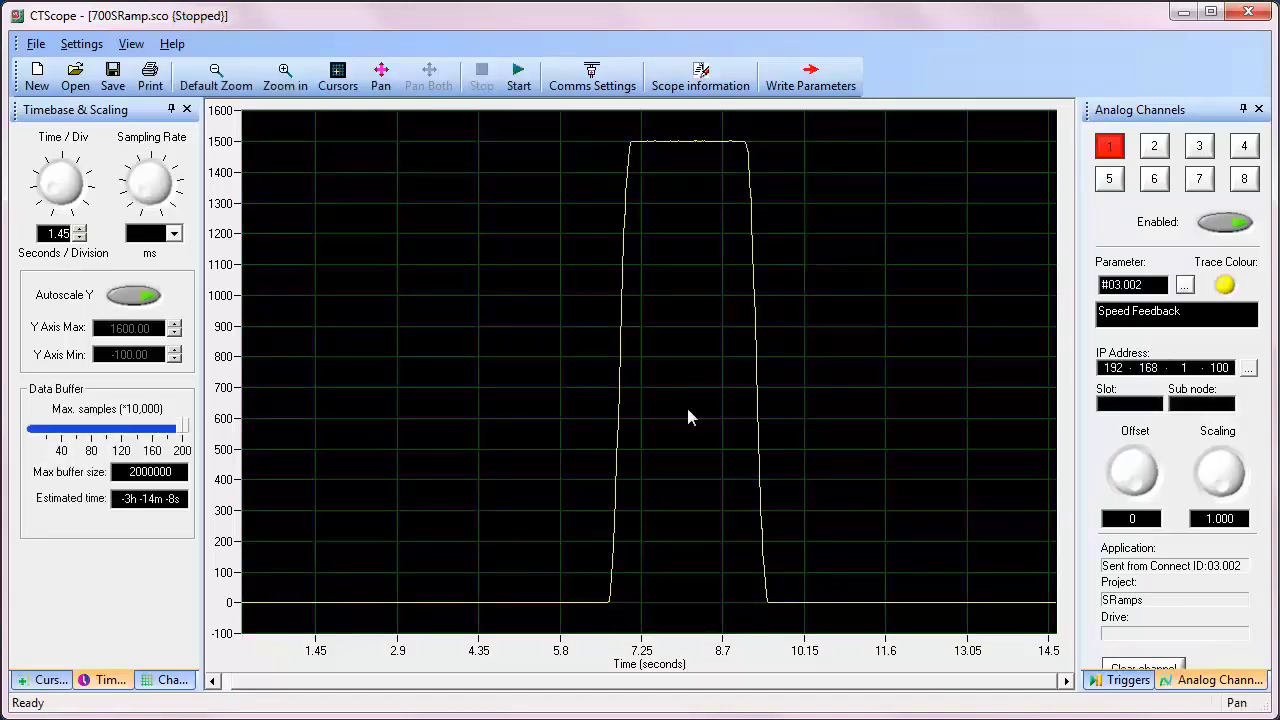
mouse_move(699, 347)
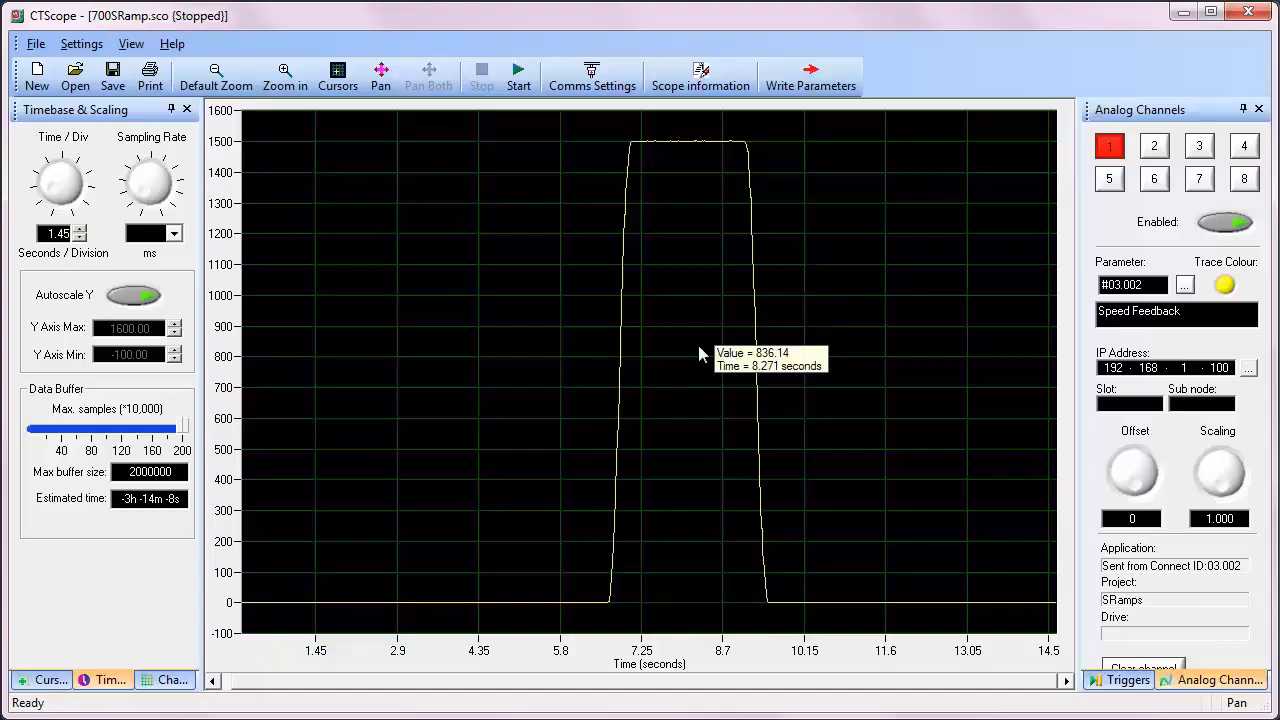
Step: Switch to Unidrive M Connect and set Maximum Rate Of Change Of Acceleration (02.007) to 1.000 s²/1000rpm
key("alt+Tab")
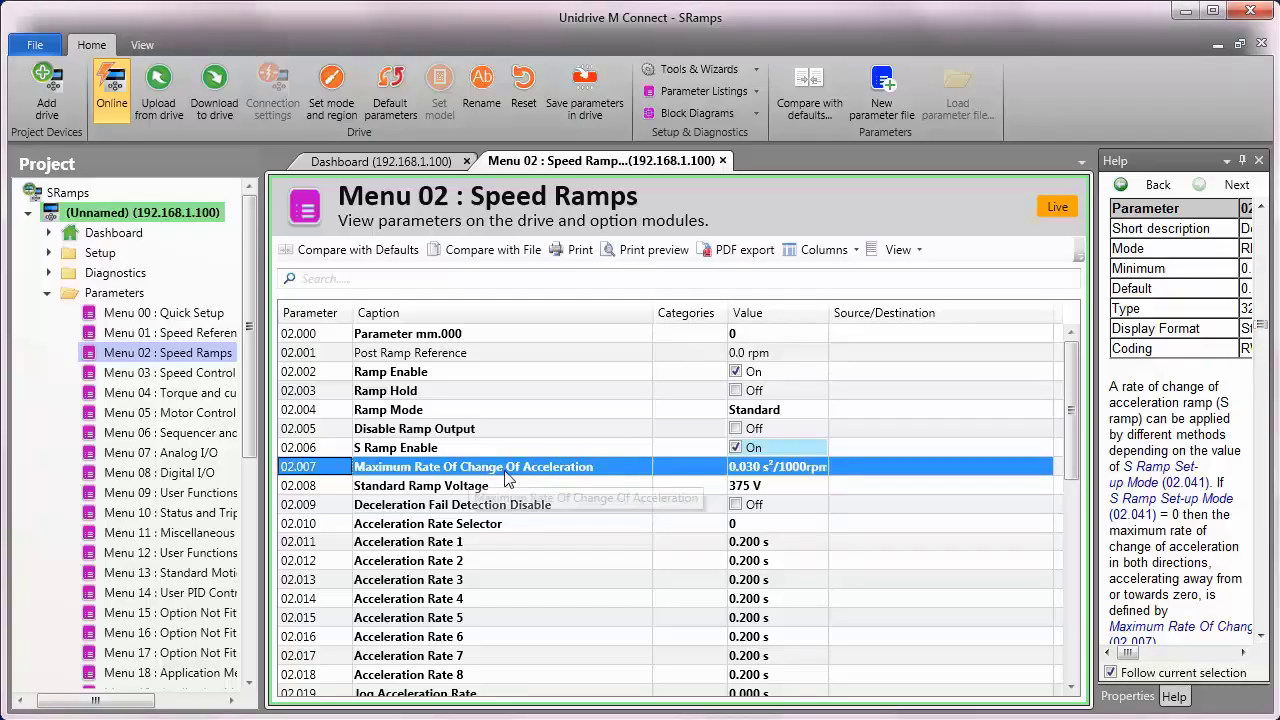
left_click(739, 470)
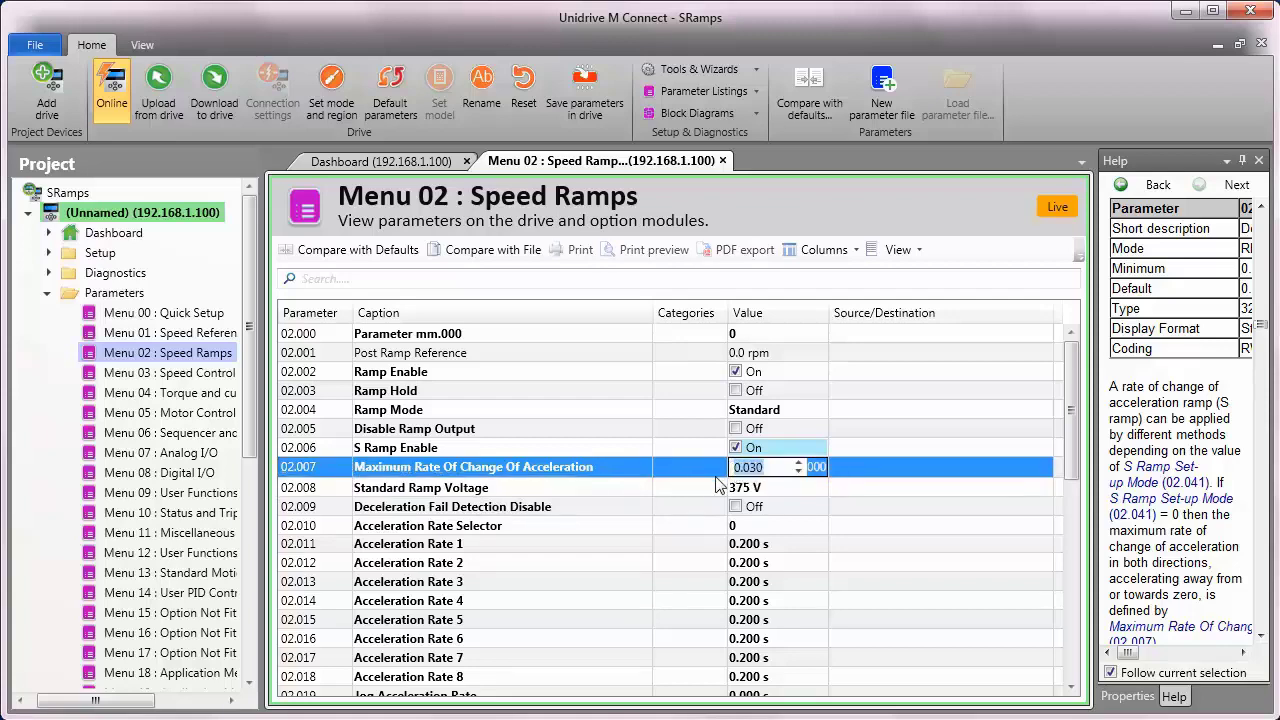
type("1")
key("Return")
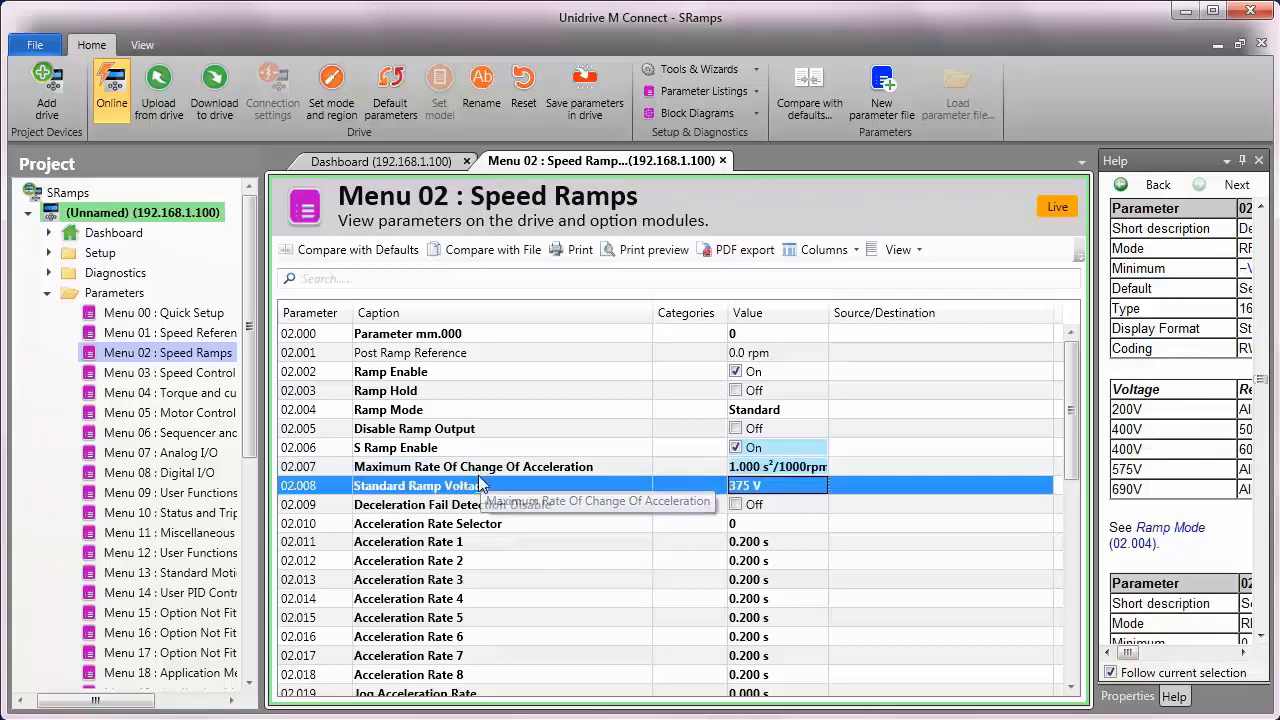
Step: Switch to CTScope and capture a new trace of the speed feedback through a full acceleration and deceleration, replacing the previous one
key("alt+Tab")
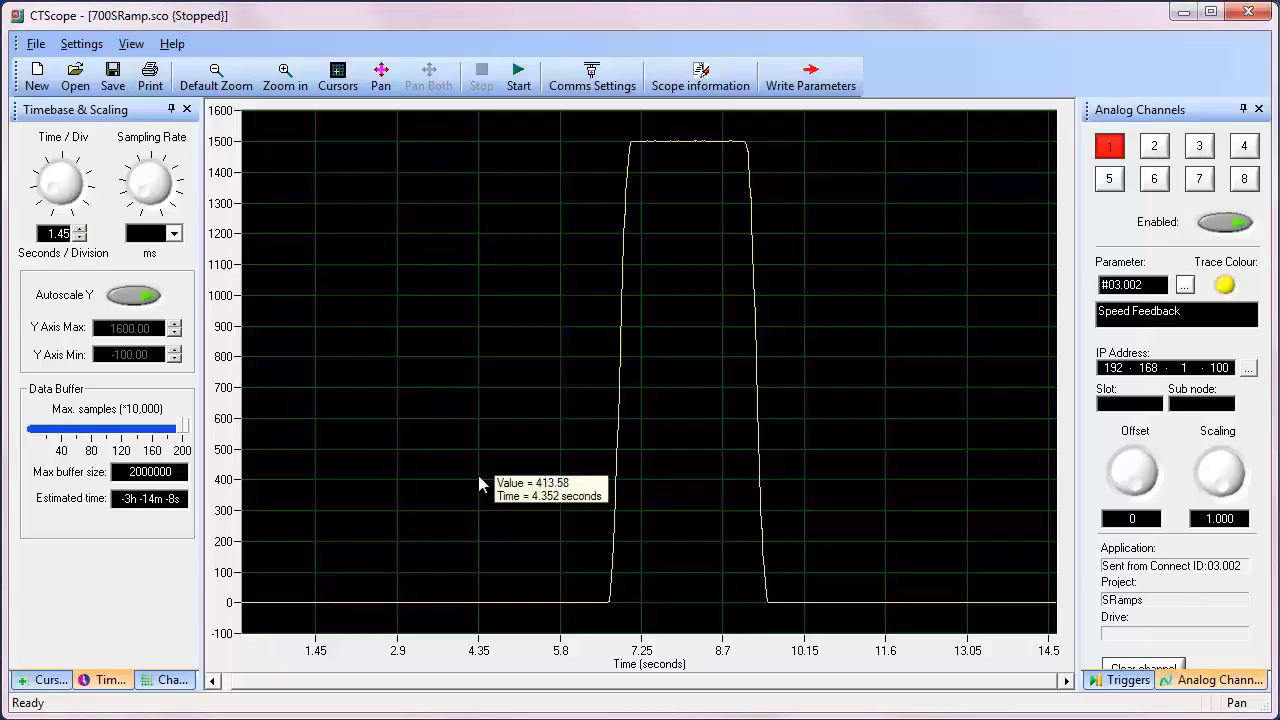
left_click(518, 74)
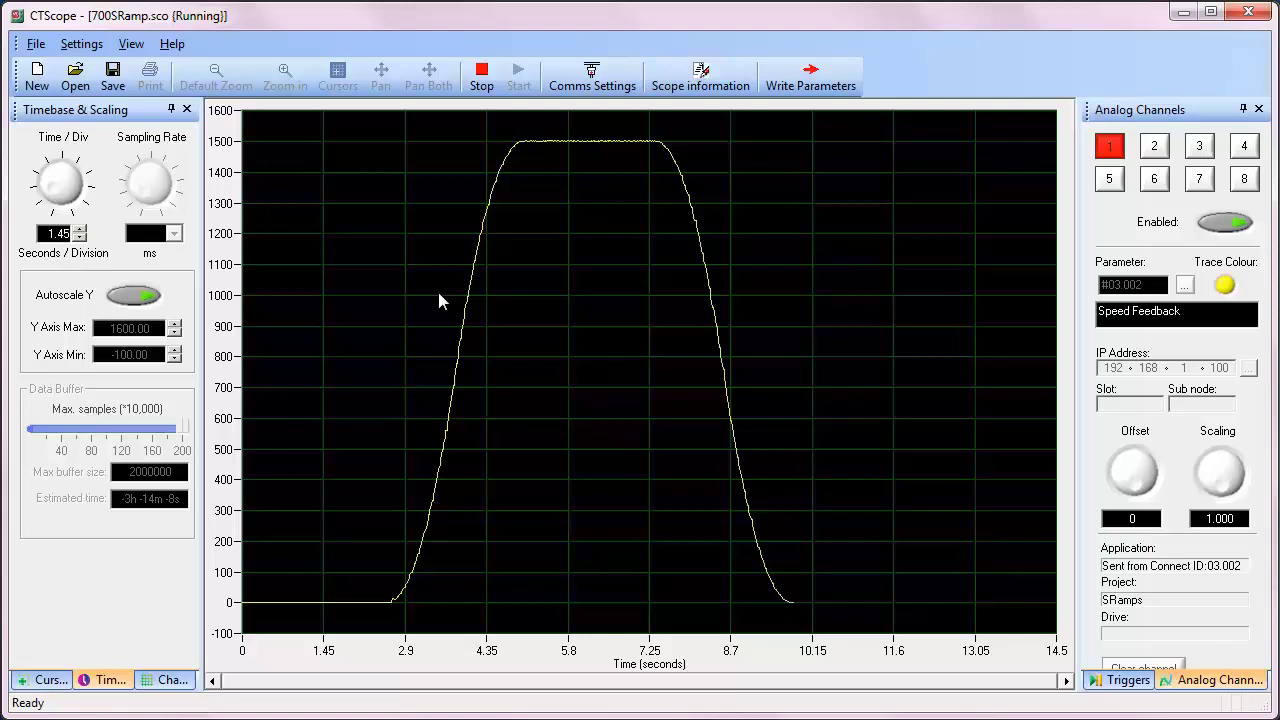
left_click(490, 94)
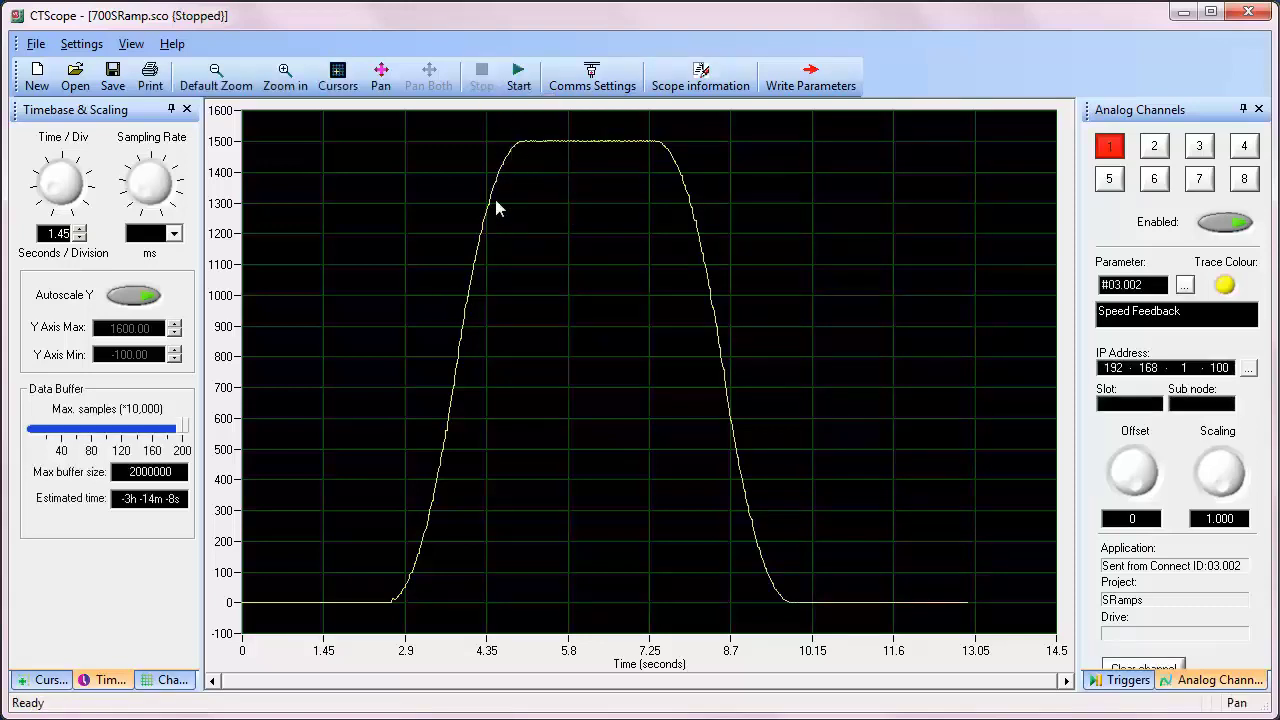
mouse_move(400, 598)
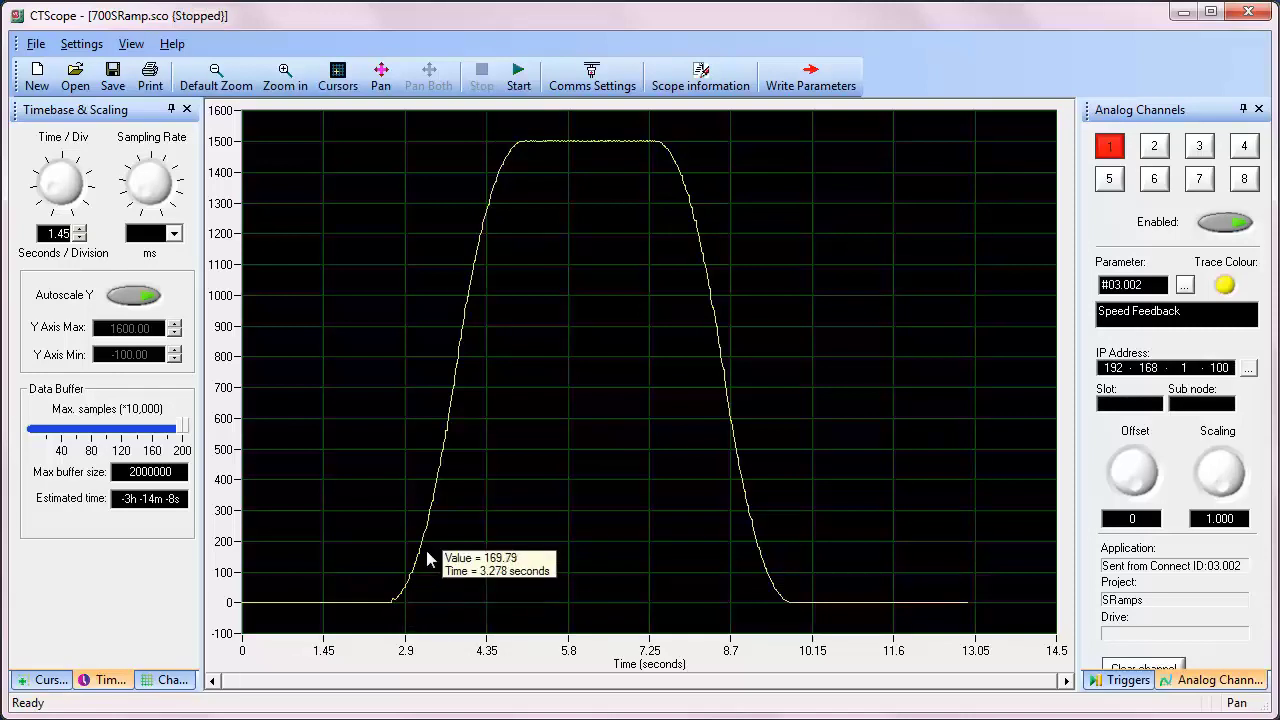
Step: Switch to Unidrive M Connect and set S Ramp Percentage (02.040) to 10.0 %
key("alt+Tab")
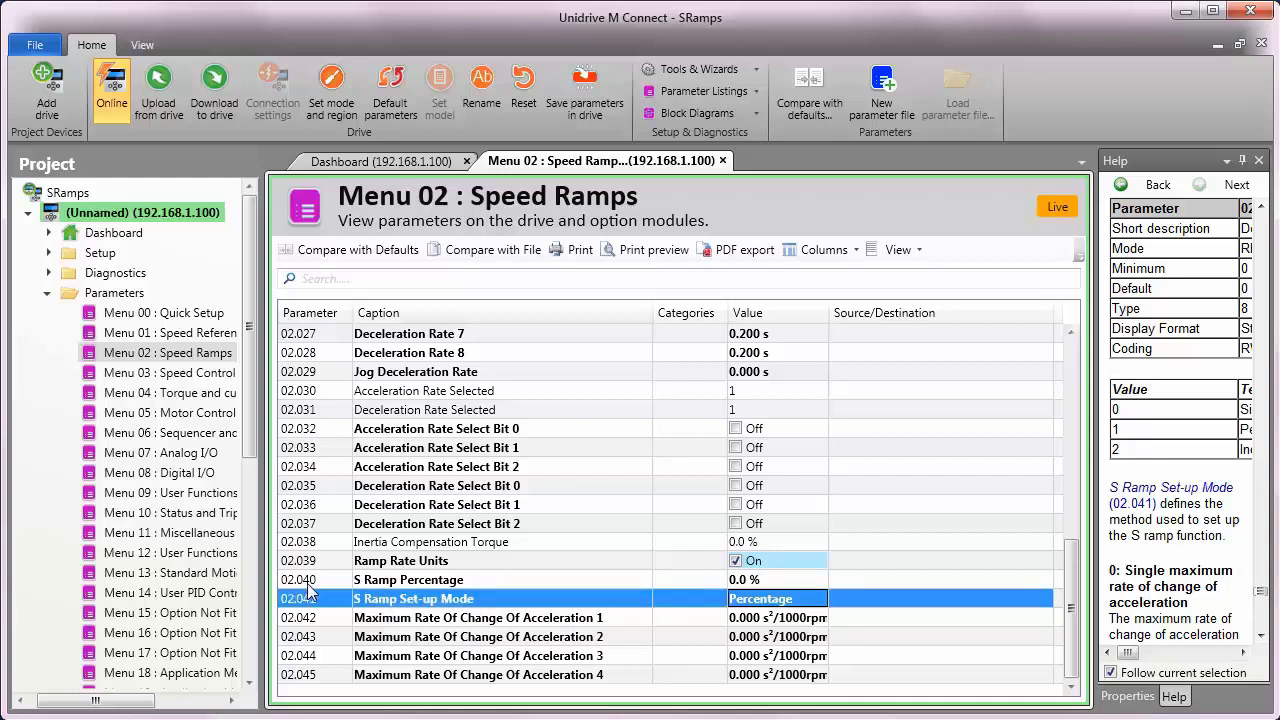
left_click(687, 580)
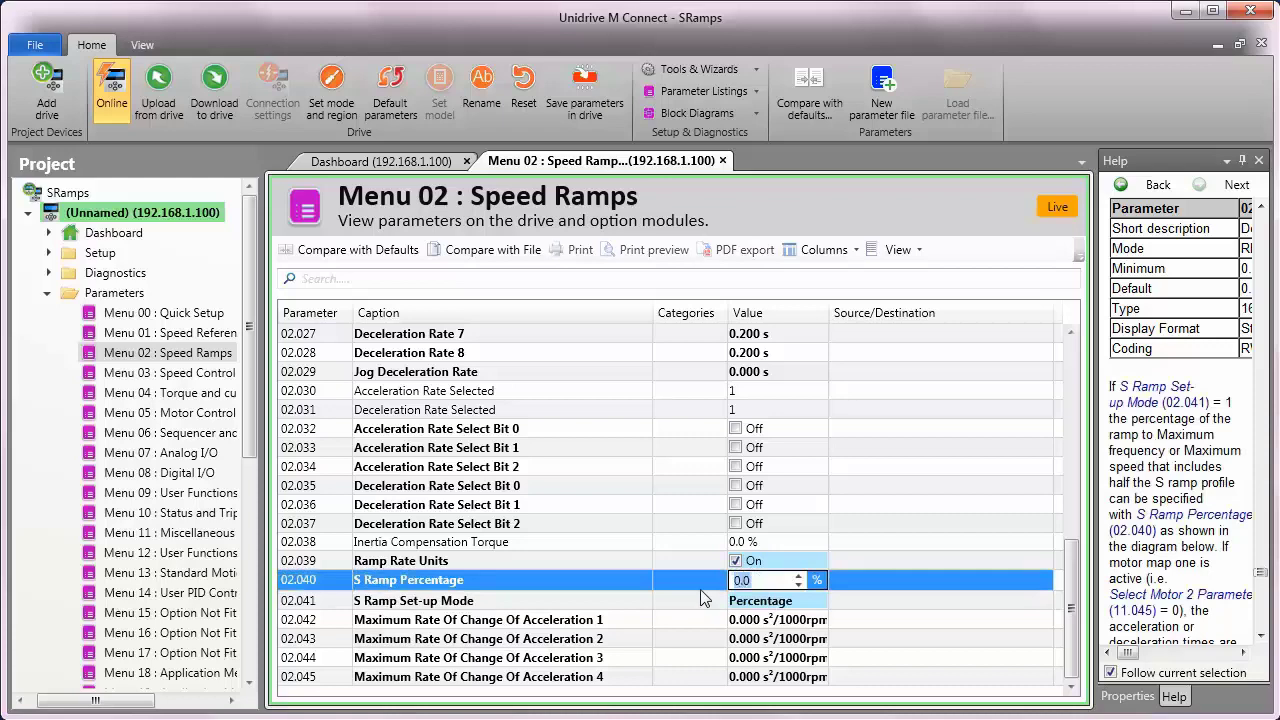
type("10")
key("Return")
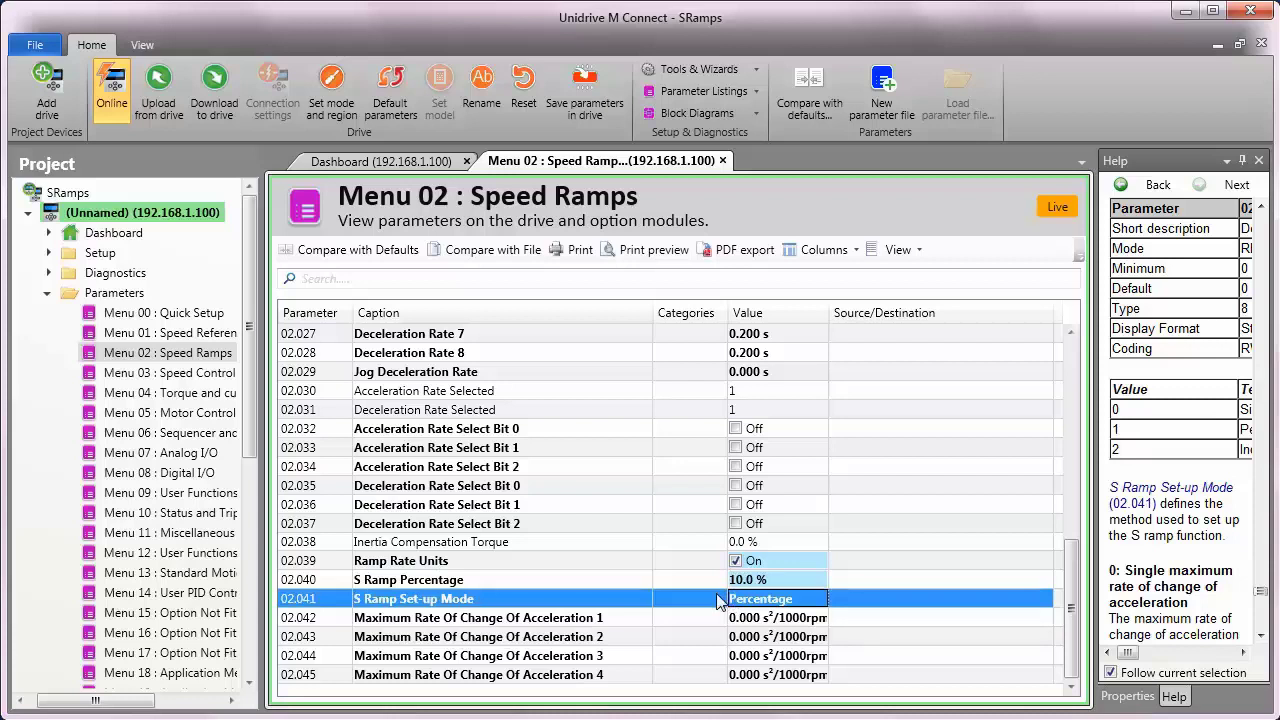
Step: Switch to CTScope and capture the speed feedback trace for the 10 % S ramp
key("alt+Tab")
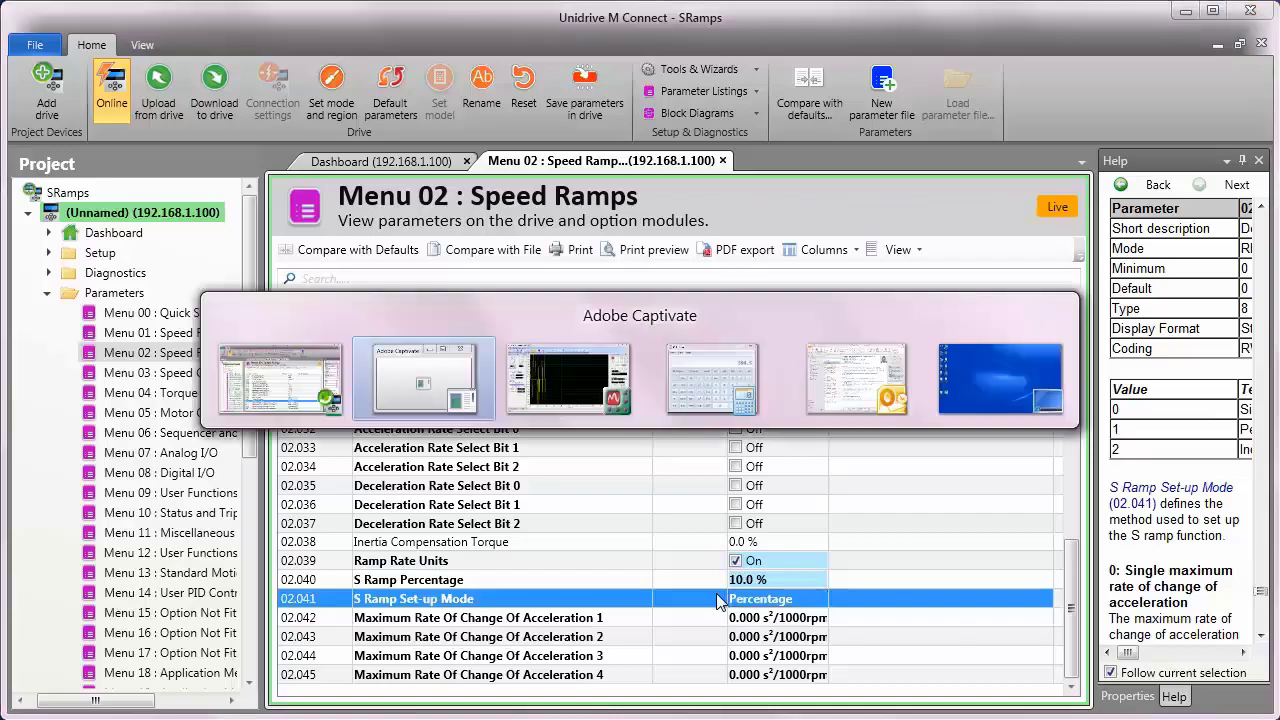
key("alt+Tab")
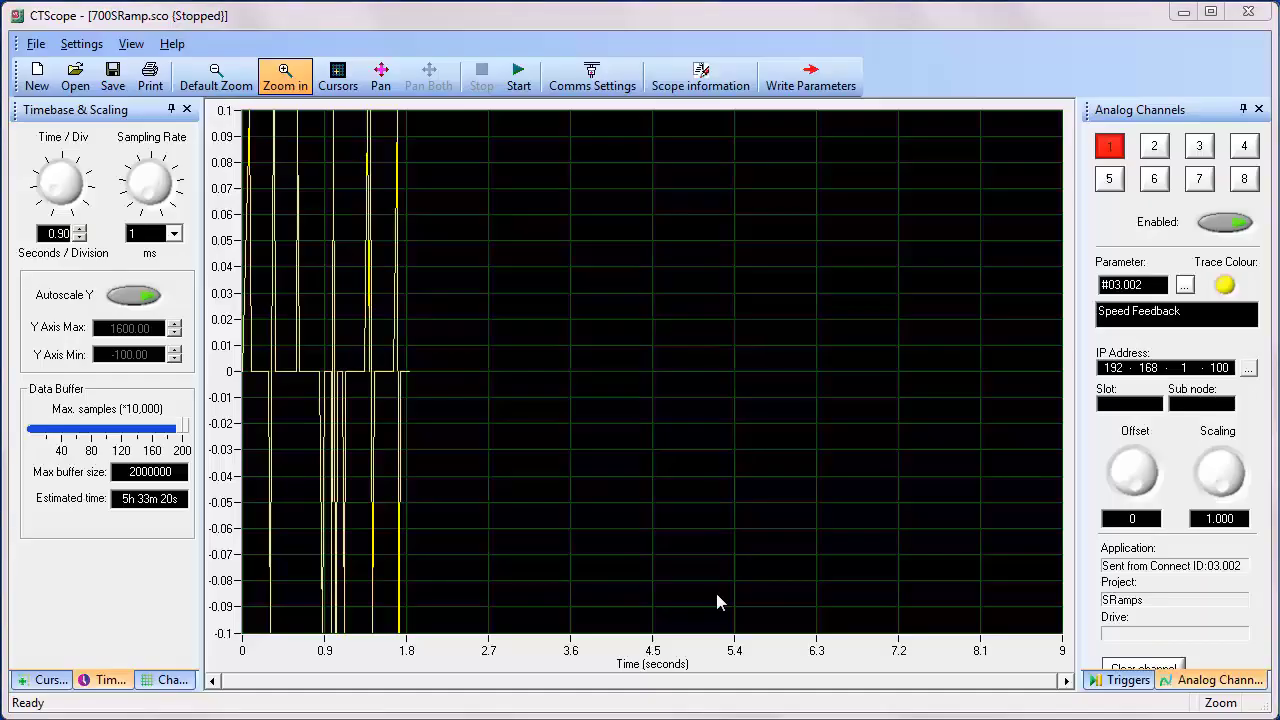
left_click(518, 76)
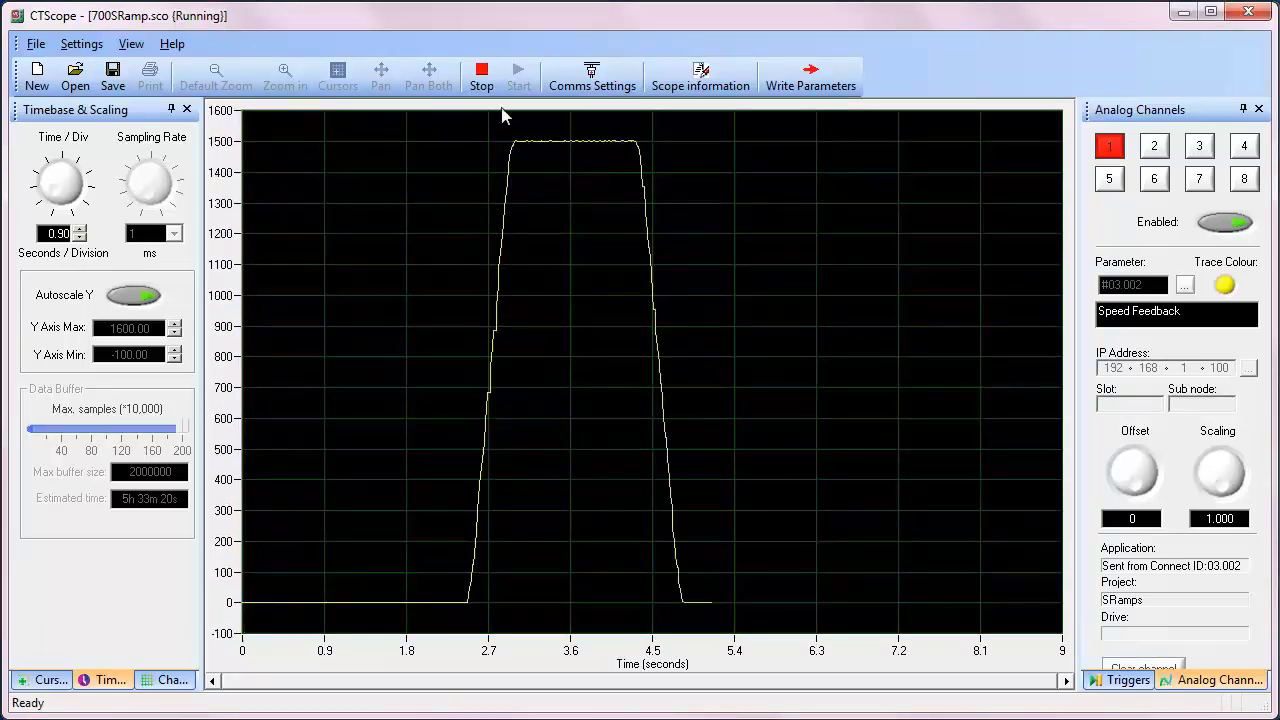
left_click(482, 78)
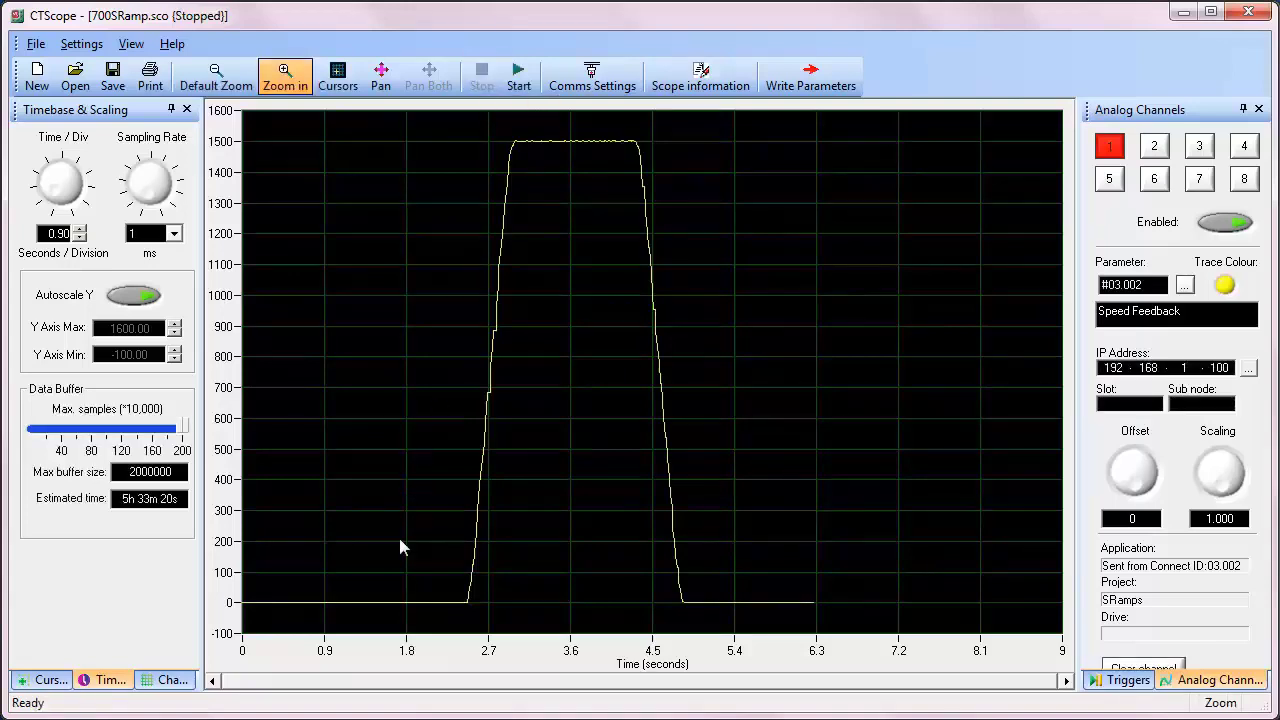
mouse_move(466, 600)
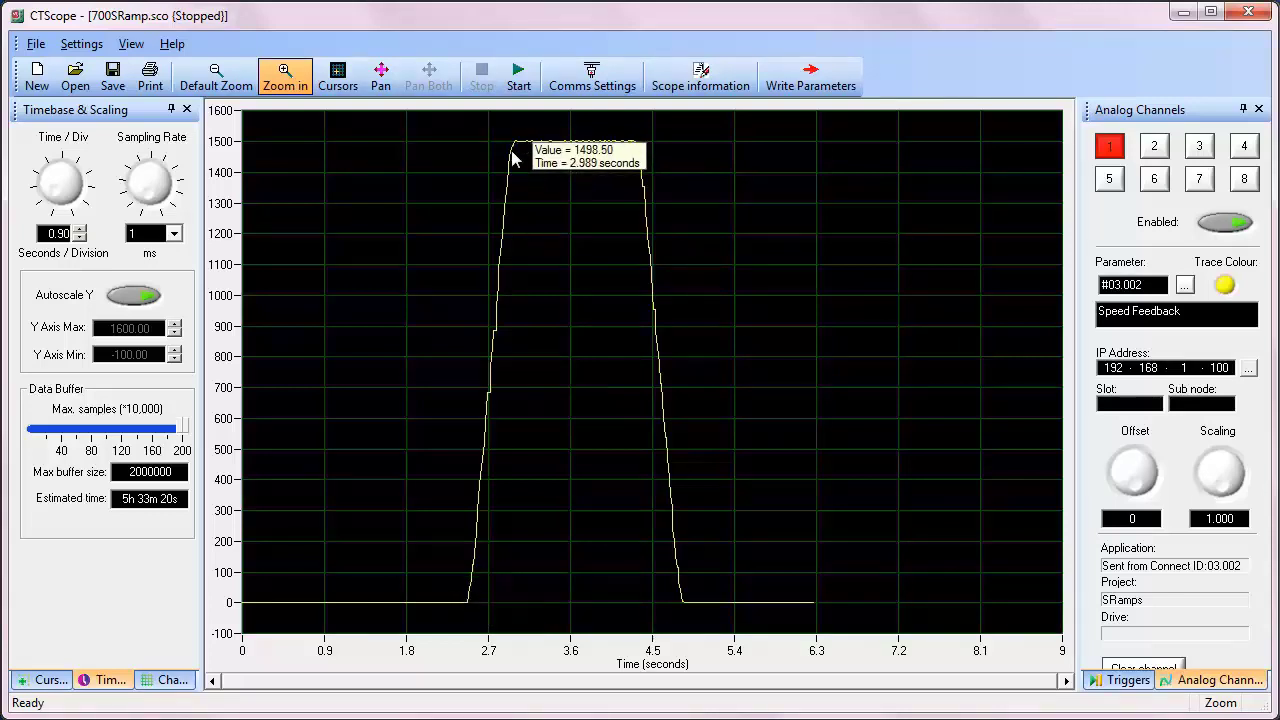
Step: Place cursor 2 at about 2.985 s and cursor 1 at about 2.93 s around the upper curve of the rising ramp
left_click(338, 78)
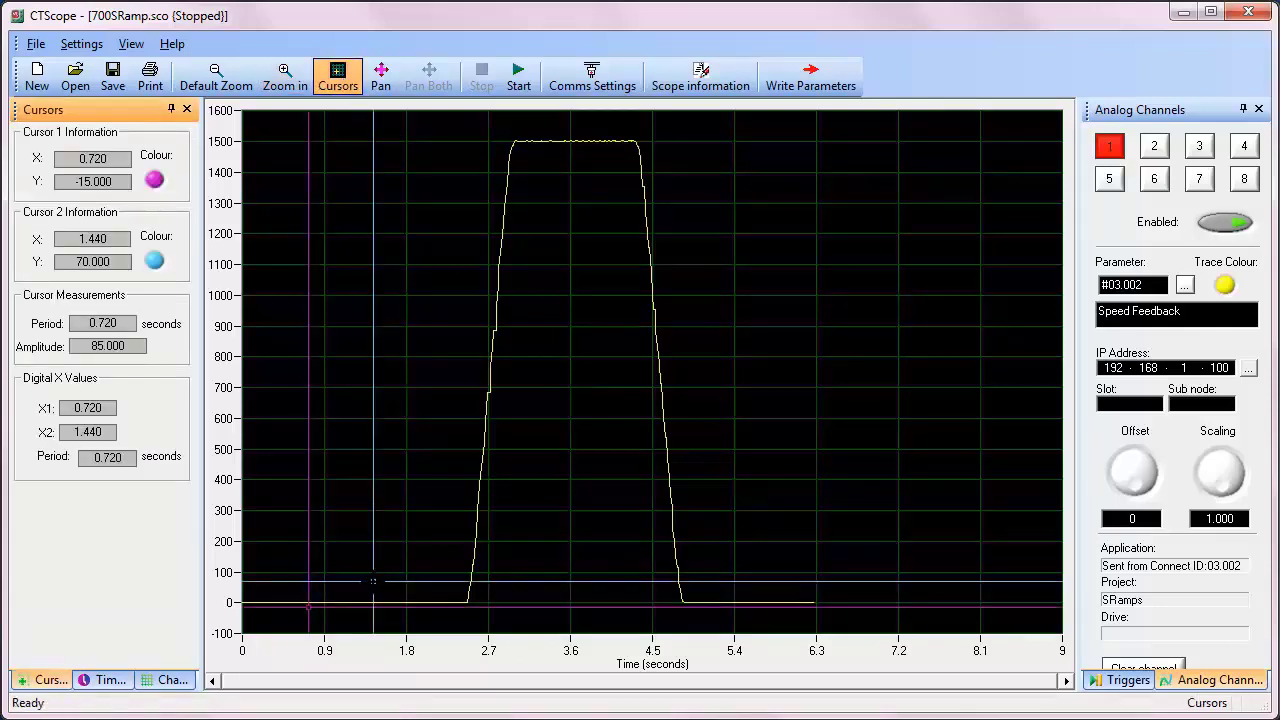
left_click_drag(374, 586, 515, 147)
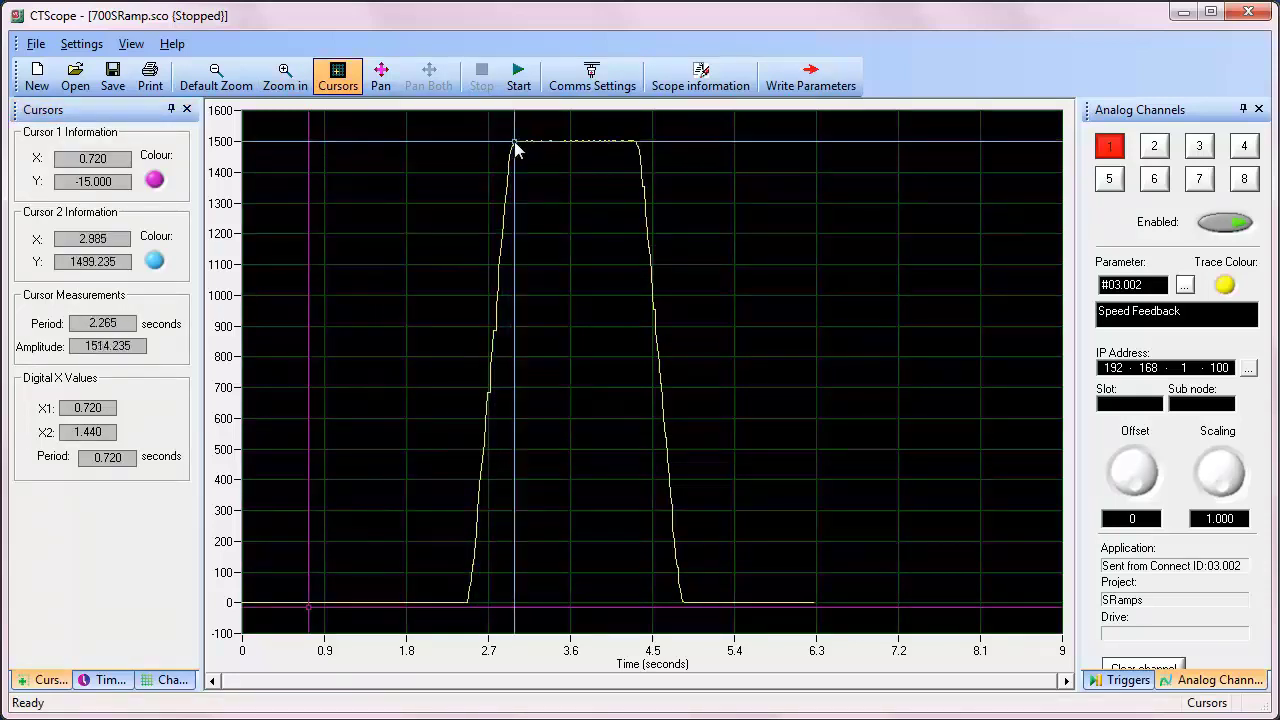
mouse_move(308, 605)
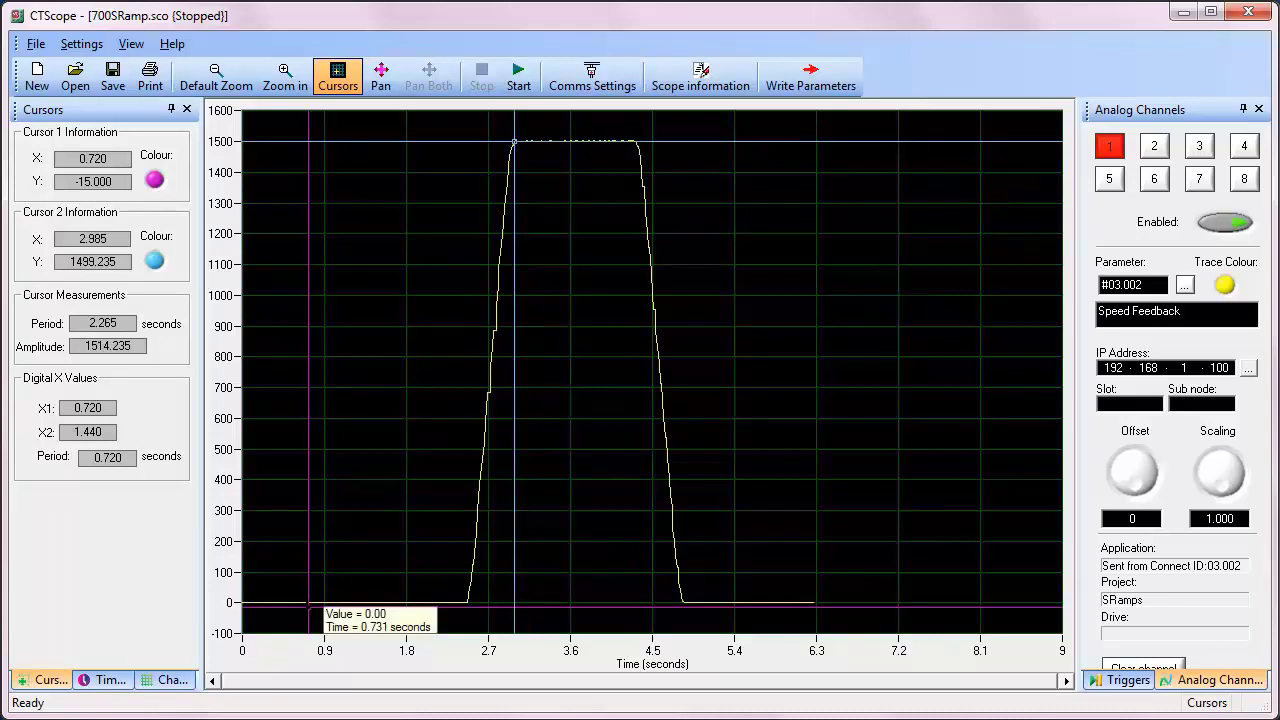
mouse_move(308, 605)
left_mouse_down()
mouse_move(490, 182)
mouse_move(514, 163)
left_mouse_up()
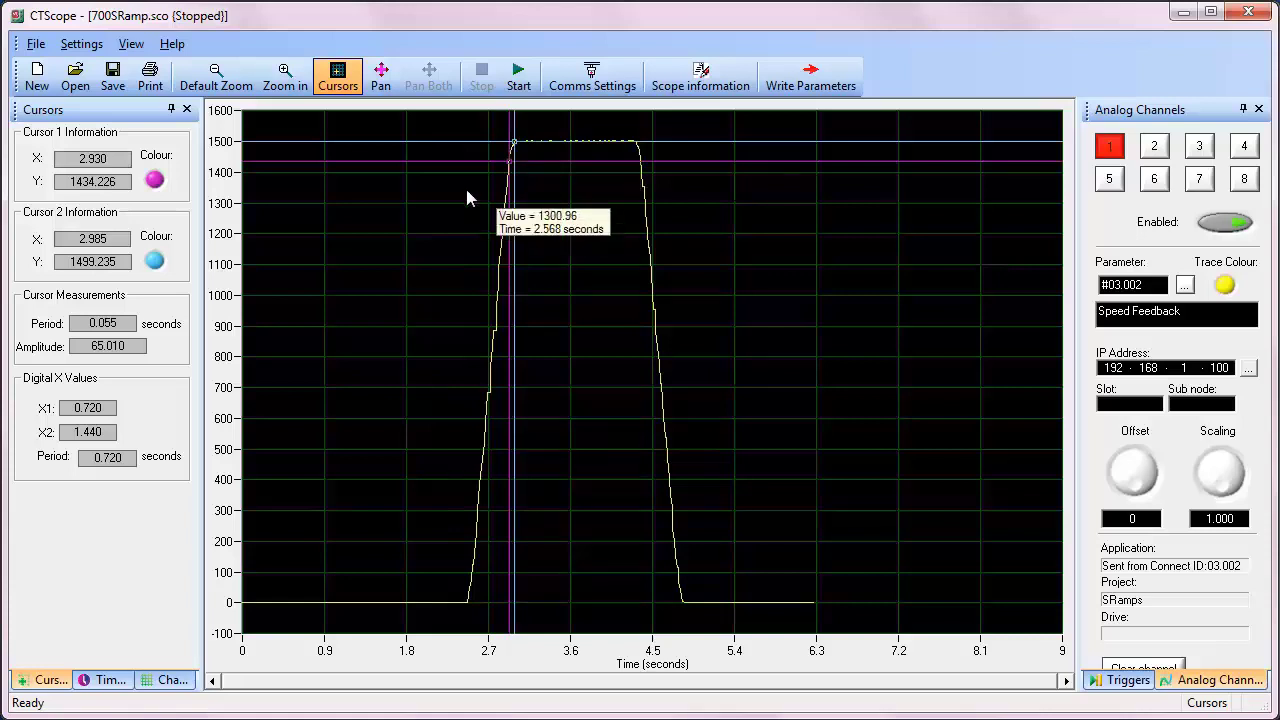
Step: Measure the upper curve of the rising ramp in close-up, with cursor 2 at about 2.989 s and cursor 1 at about 2.945 s
left_click(285, 74)
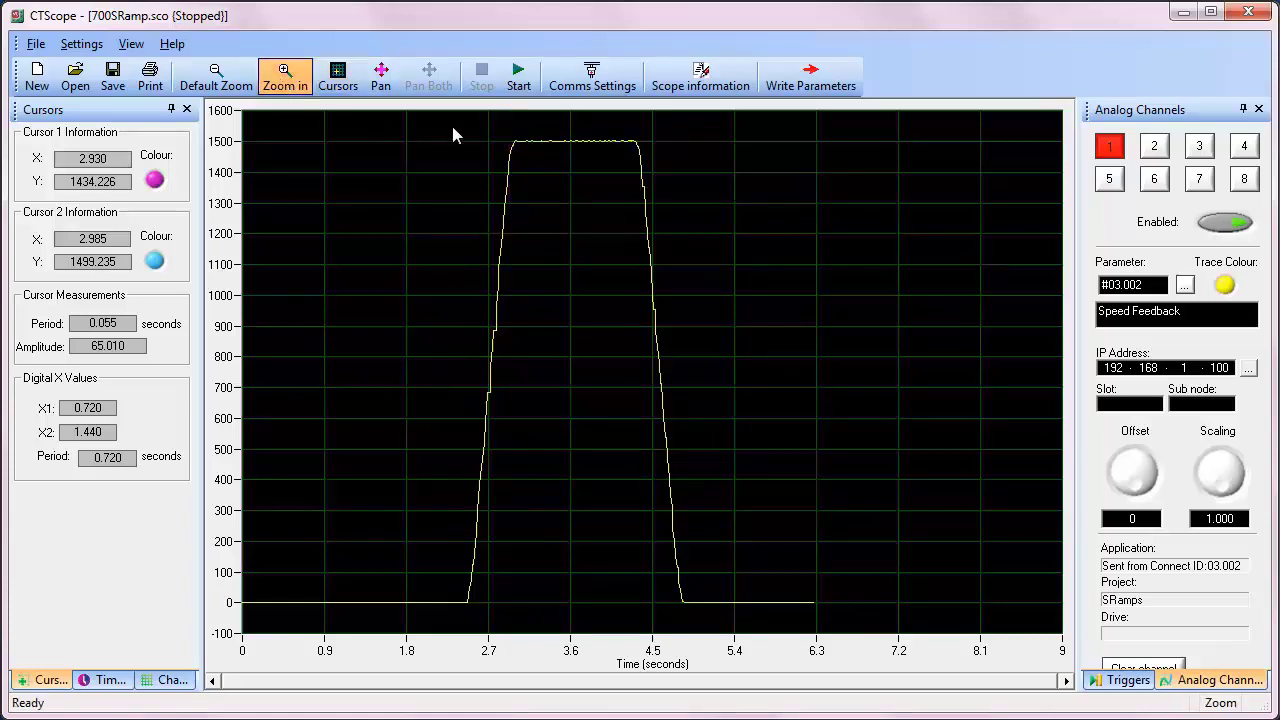
left_click_drag(464, 122, 550, 191)
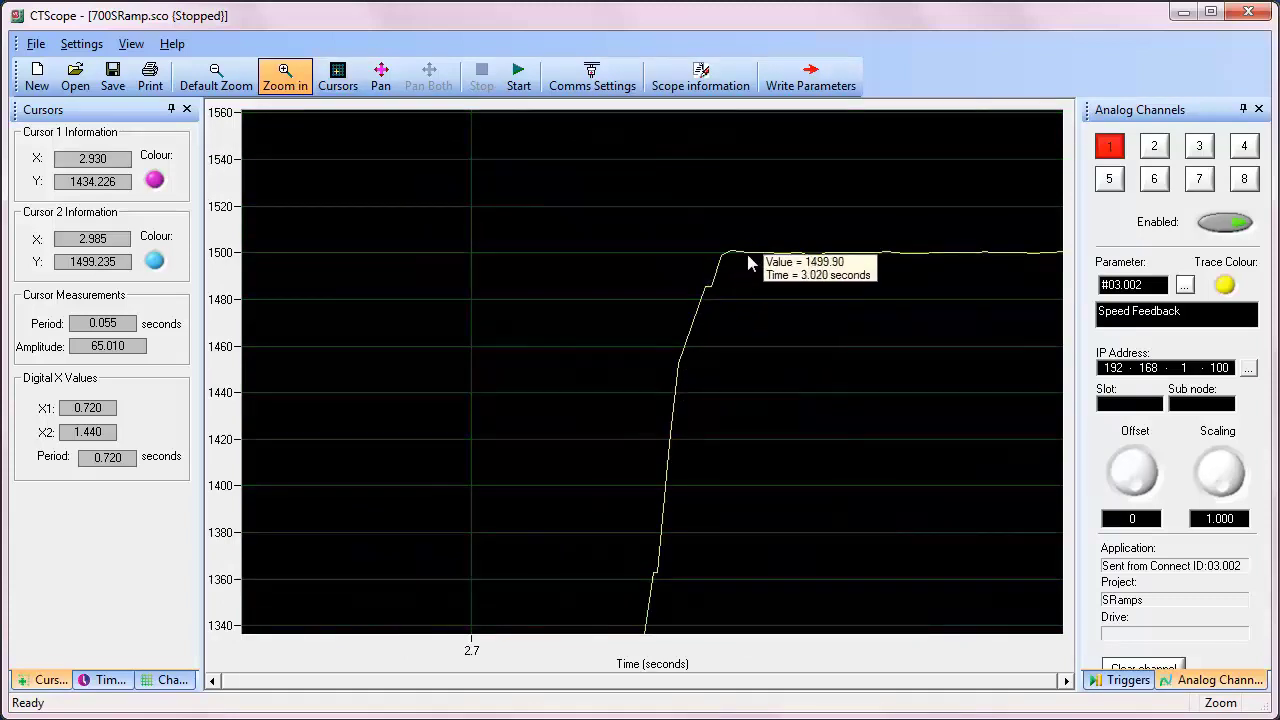
left_click(338, 75)
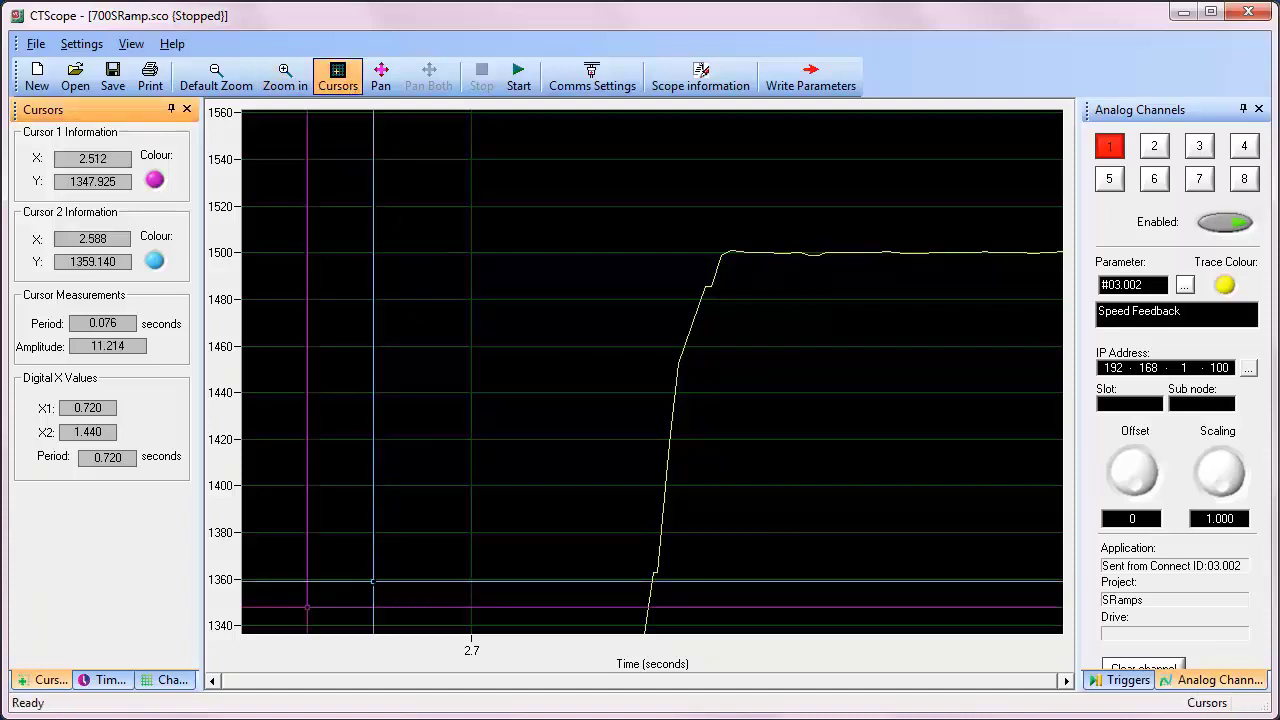
mouse_move(372, 580)
left_mouse_down()
mouse_move(709, 289)
mouse_move(723, 254)
left_mouse_up()
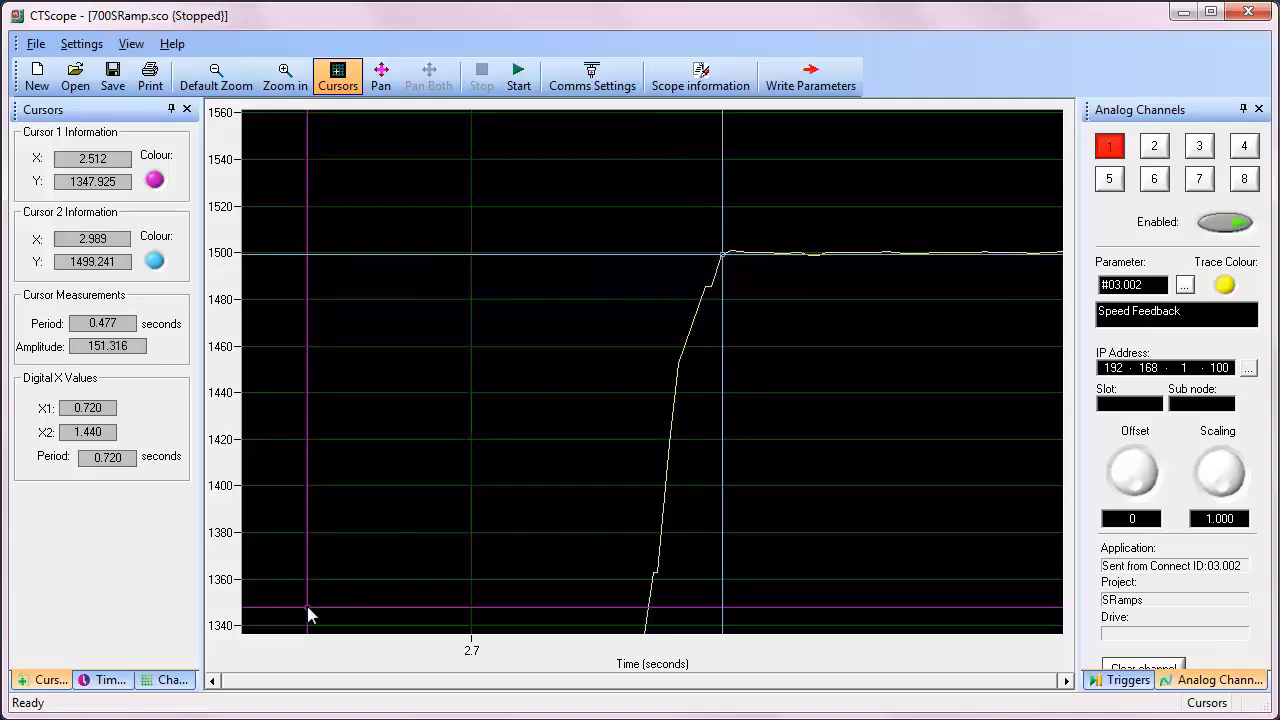
mouse_move(309, 608)
left_mouse_down()
mouse_move(662, 344)
mouse_move(684, 346)
left_mouse_up()
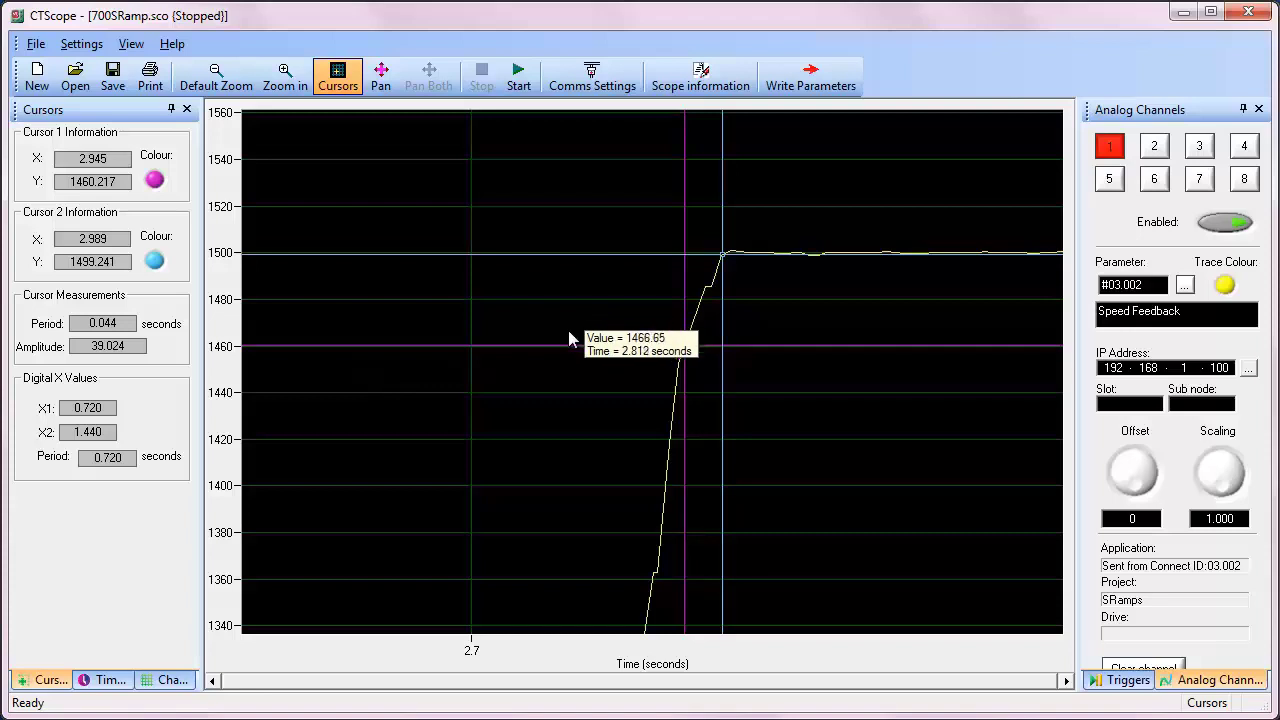
Step: Switch to Unidrive M Connect and set S Ramp Percentage (02.040) to 50.0 %
key("alt+Tab")
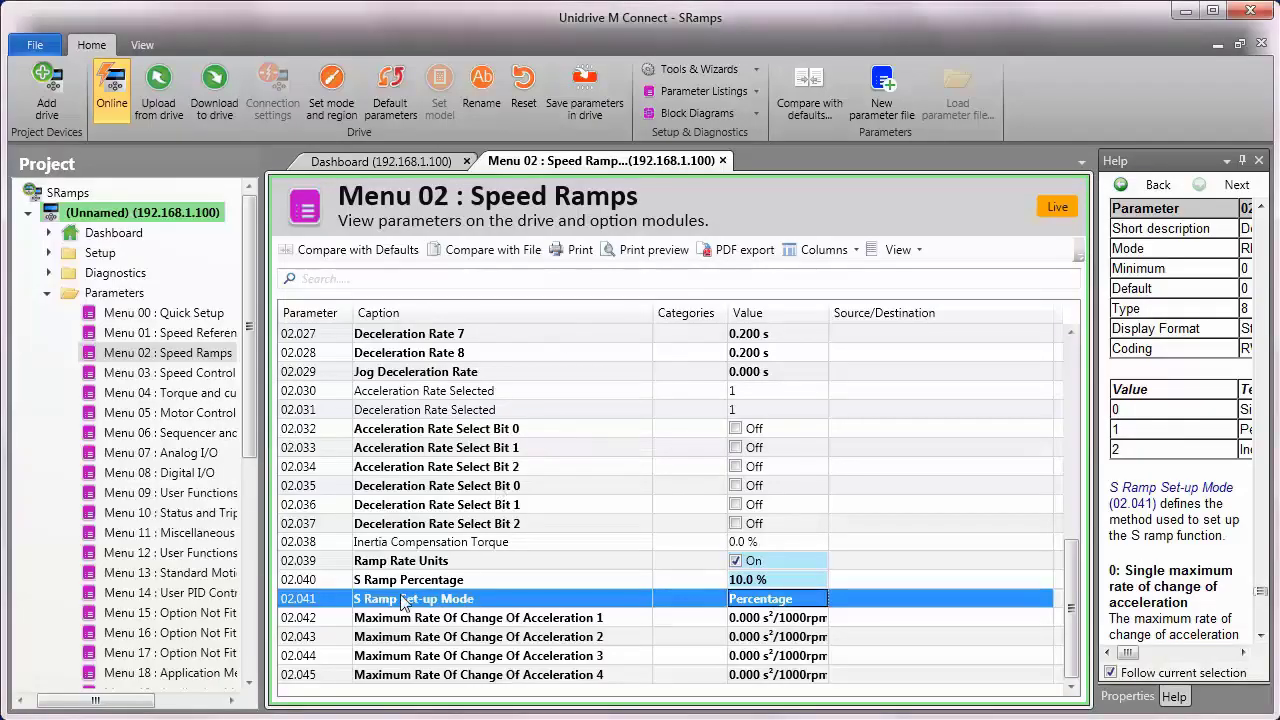
left_click(740, 581)
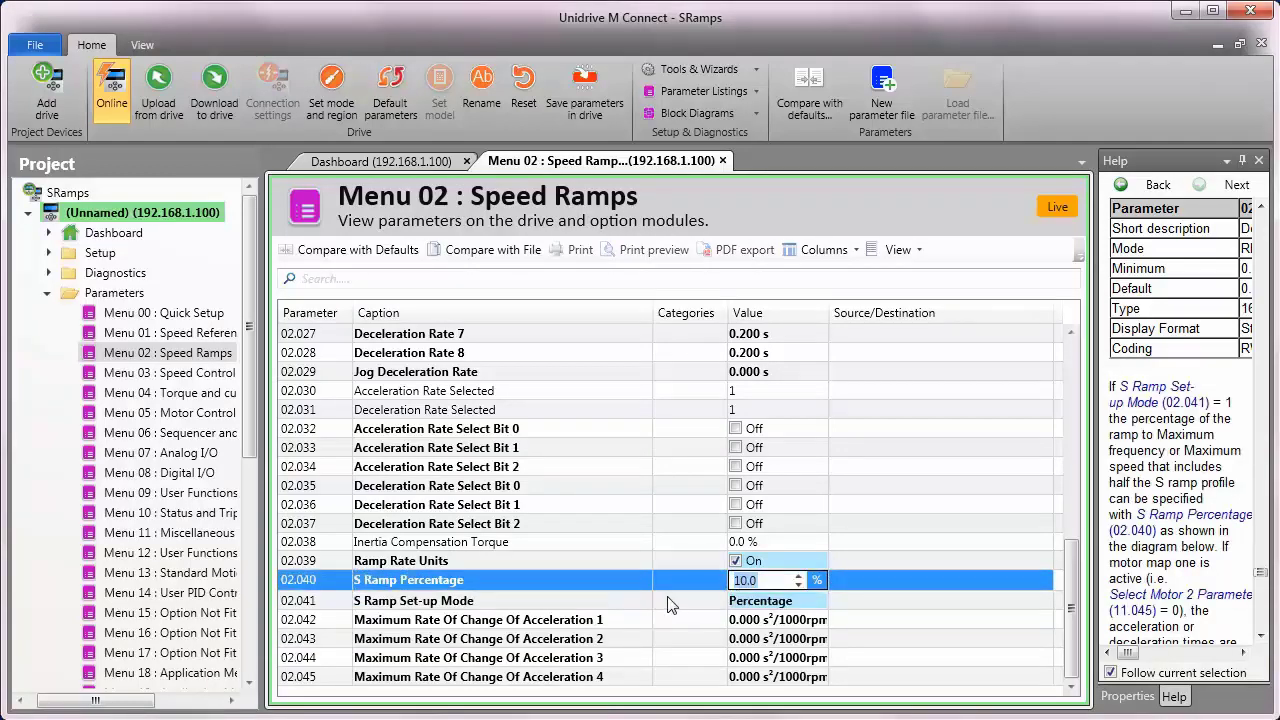
type("50")
key("Return")
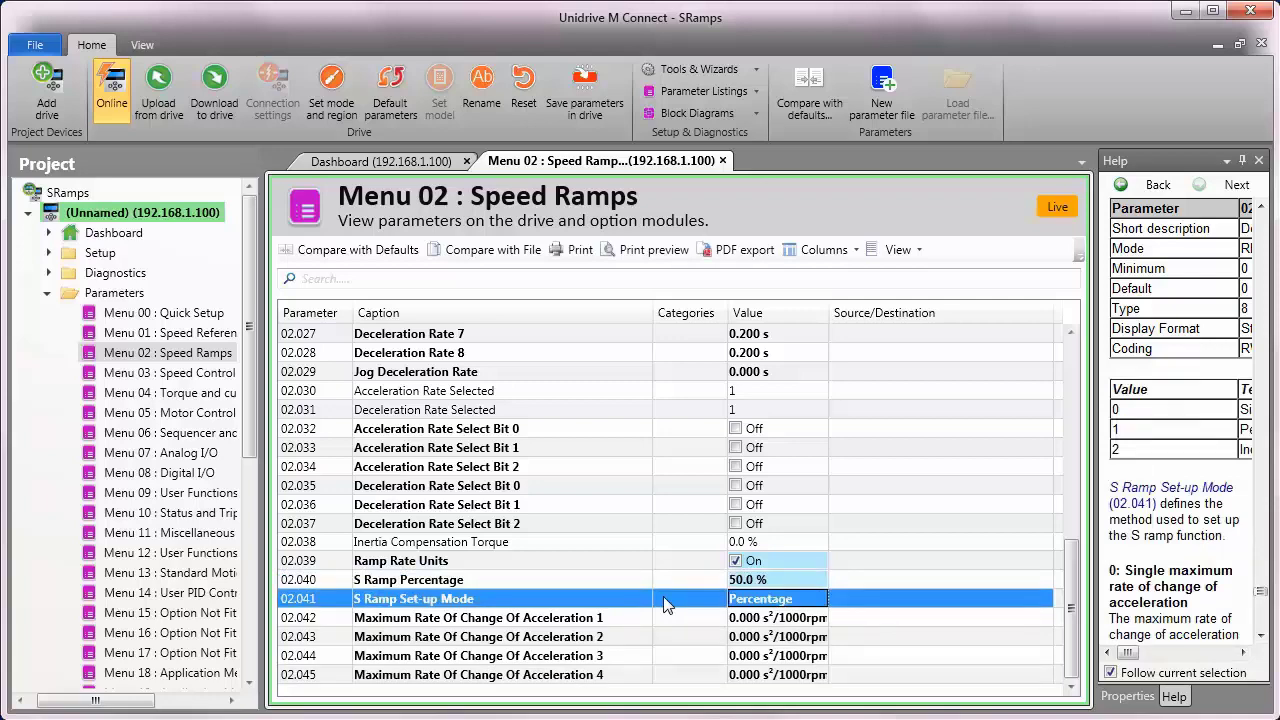
Step: Switch to CTScope and capture the speed feedback trace for the 50 % S ramp
key("alt+Tab")
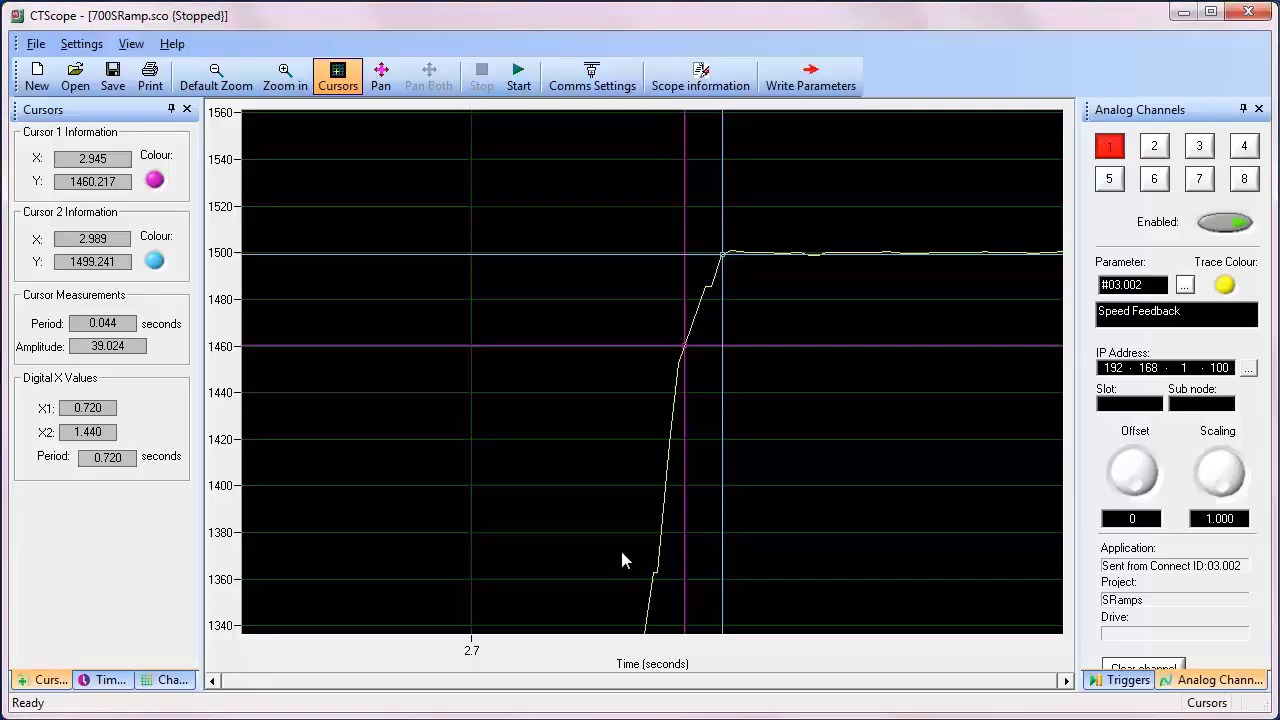
left_click(518, 75)
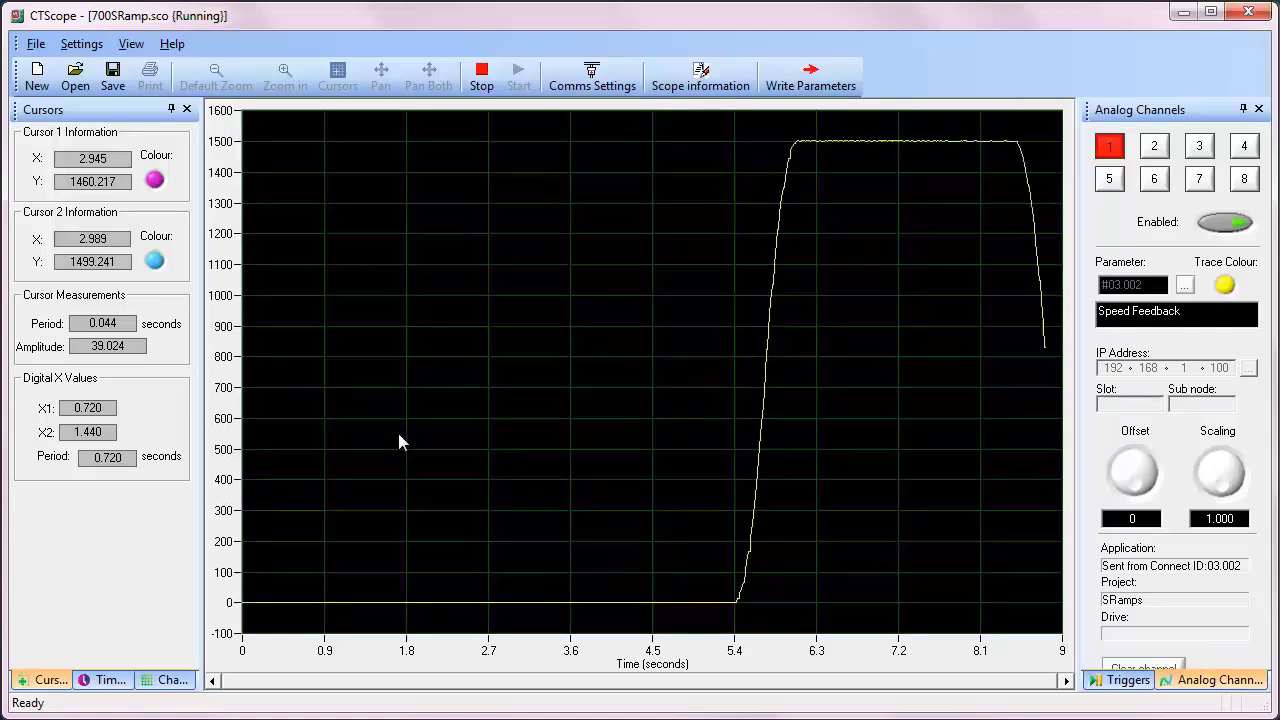
left_click(483, 88)
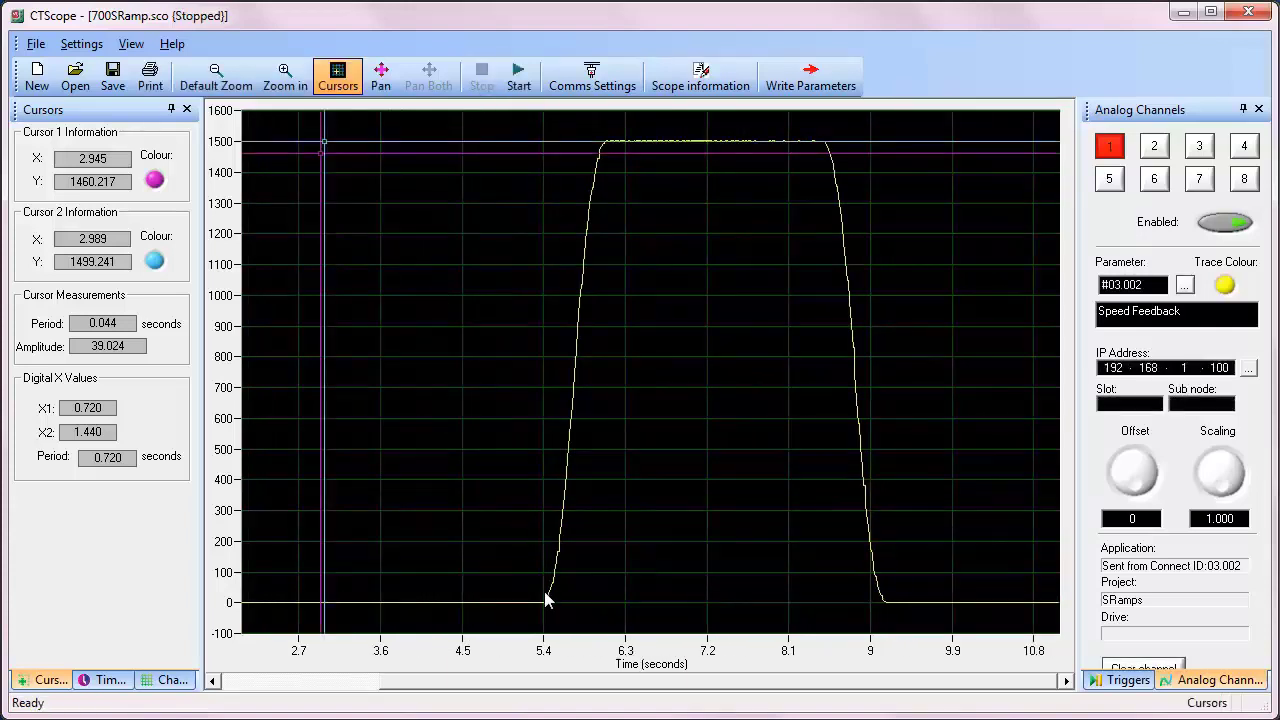
mouse_move(547, 598)
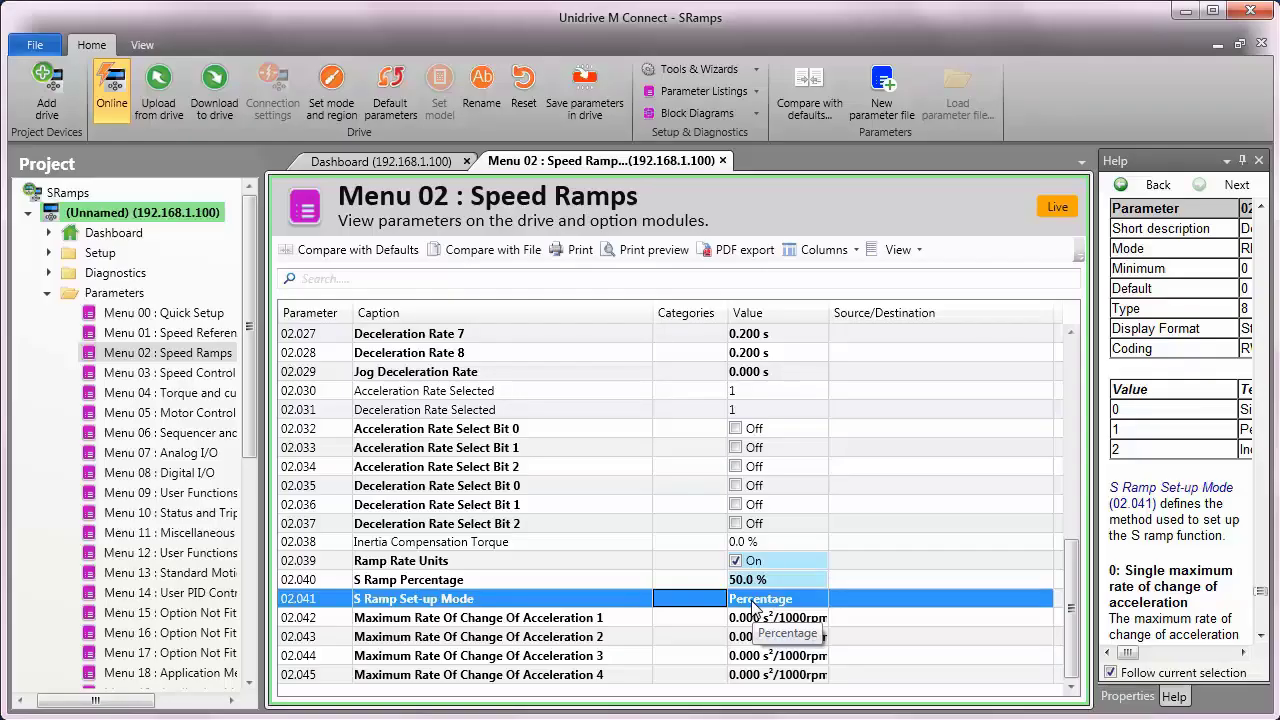
Step: Switch to Unidrive M Connect and set S Ramp Set-up Mode (02.041) to Independent
left_click(754, 600)
left_click(754, 602)
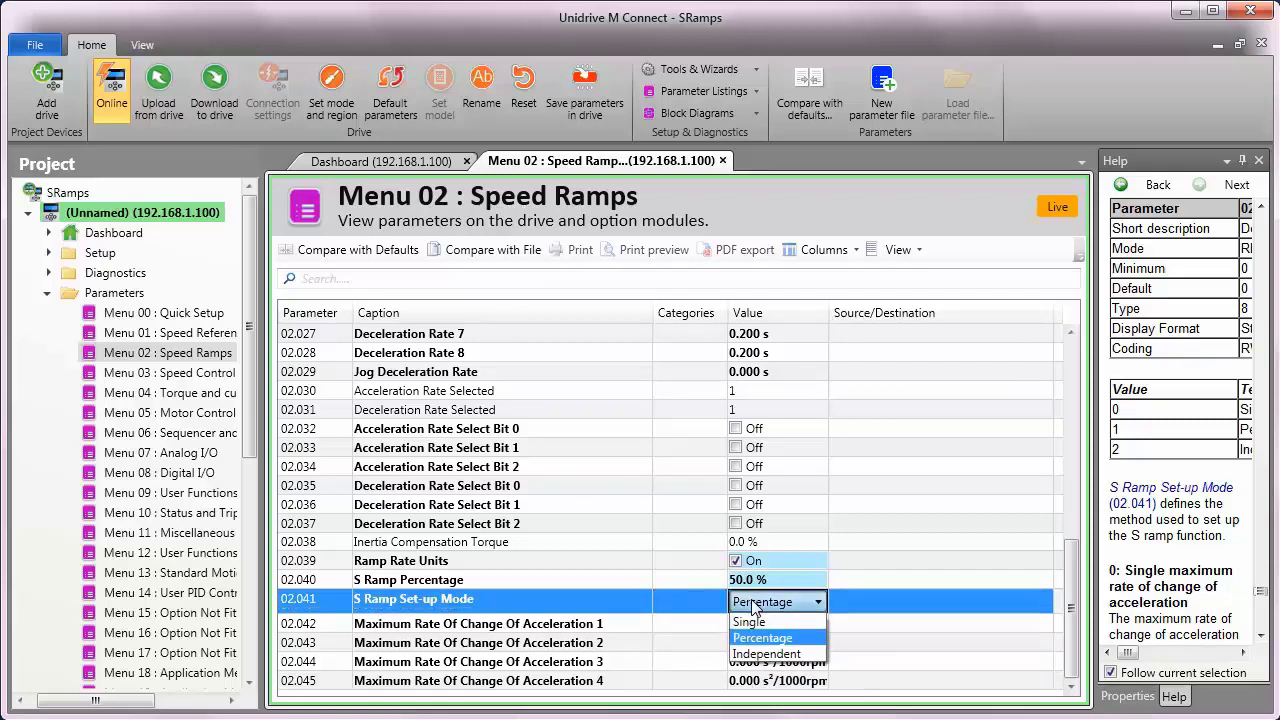
left_click(765, 653)
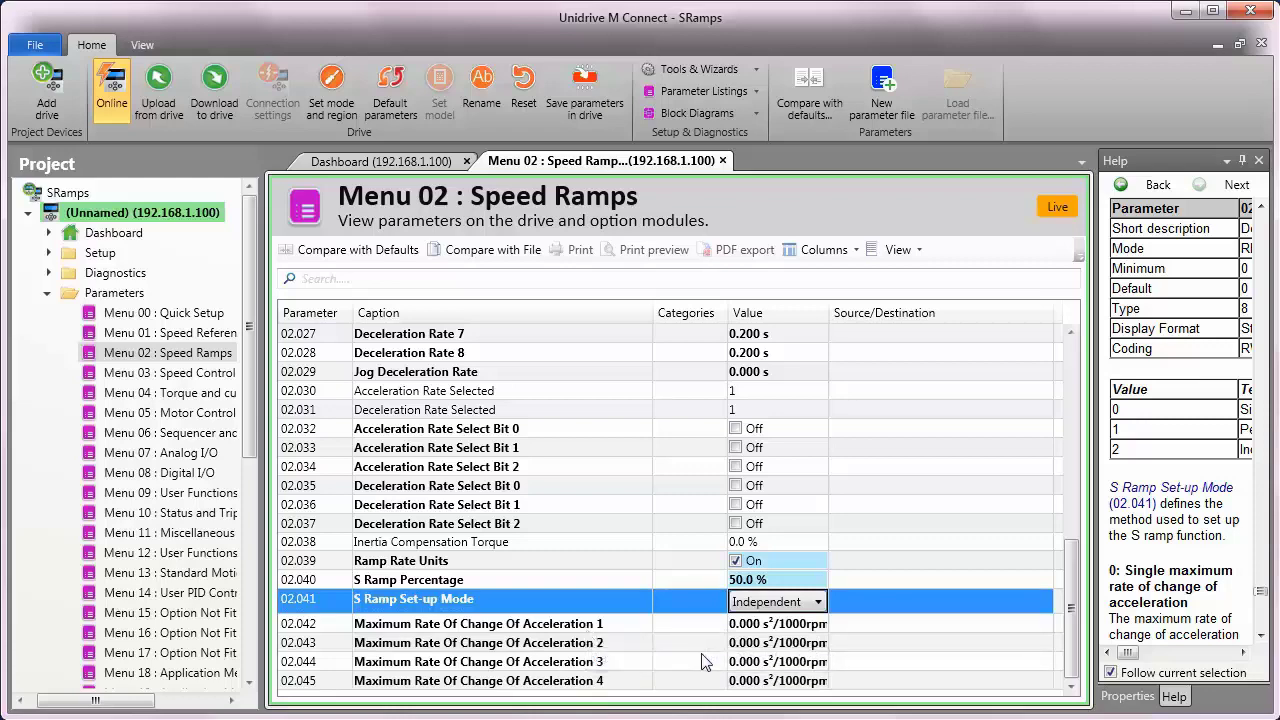
Step: Set Maximum Rate Of Change Of Acceleration 1 (02.042) to 1.000 and 2 (02.043) to 0.050 s²/1000rpm
left_click(742, 625)
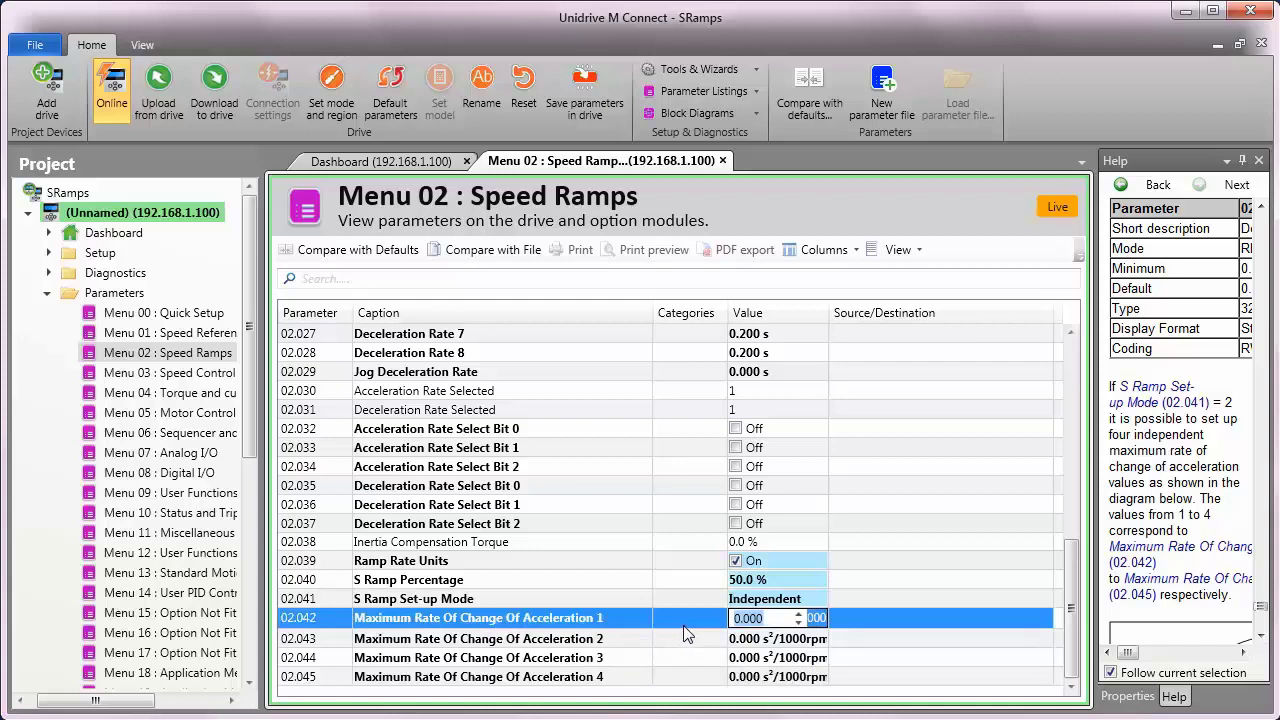
type("1")
key("Return")
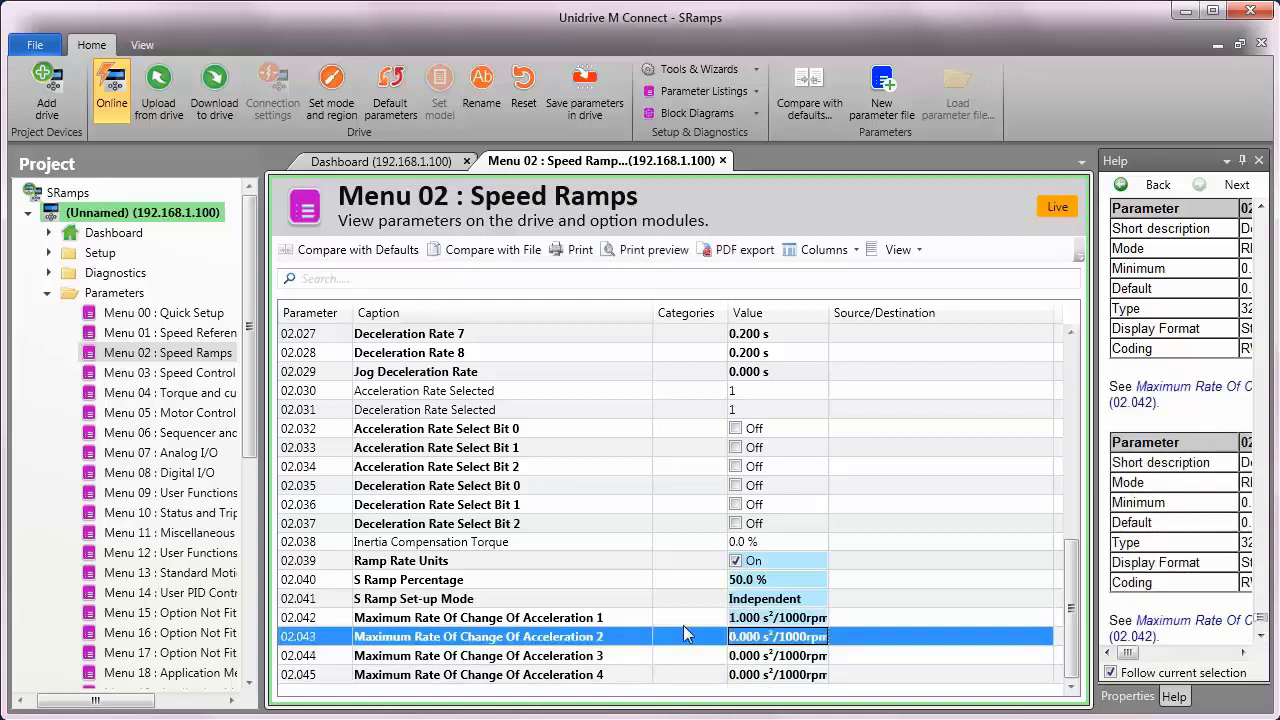
left_click(750, 645)
left_click(758, 637)
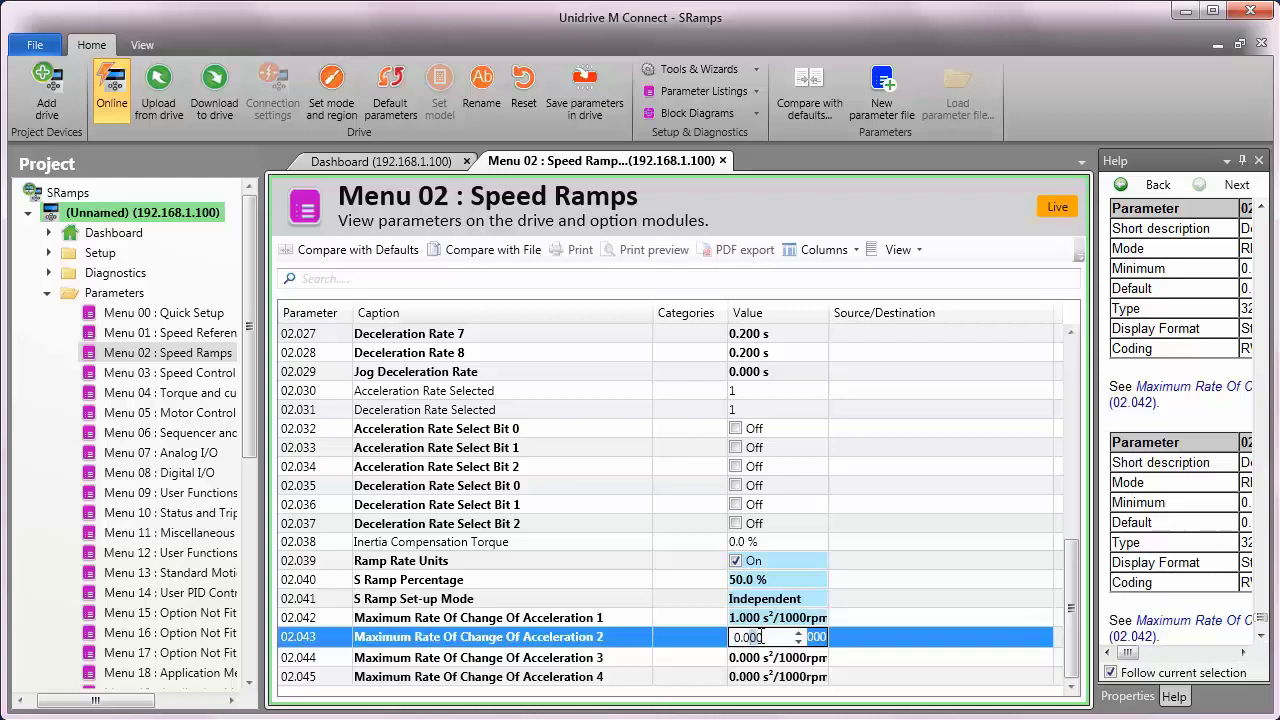
type("050")
Step: Set Maximum Rate Of Change Of Acceleration 3 (02.044) to 0.050 and 4 (02.045) to 1.000 s²/1000rpm
left_click(752, 656)
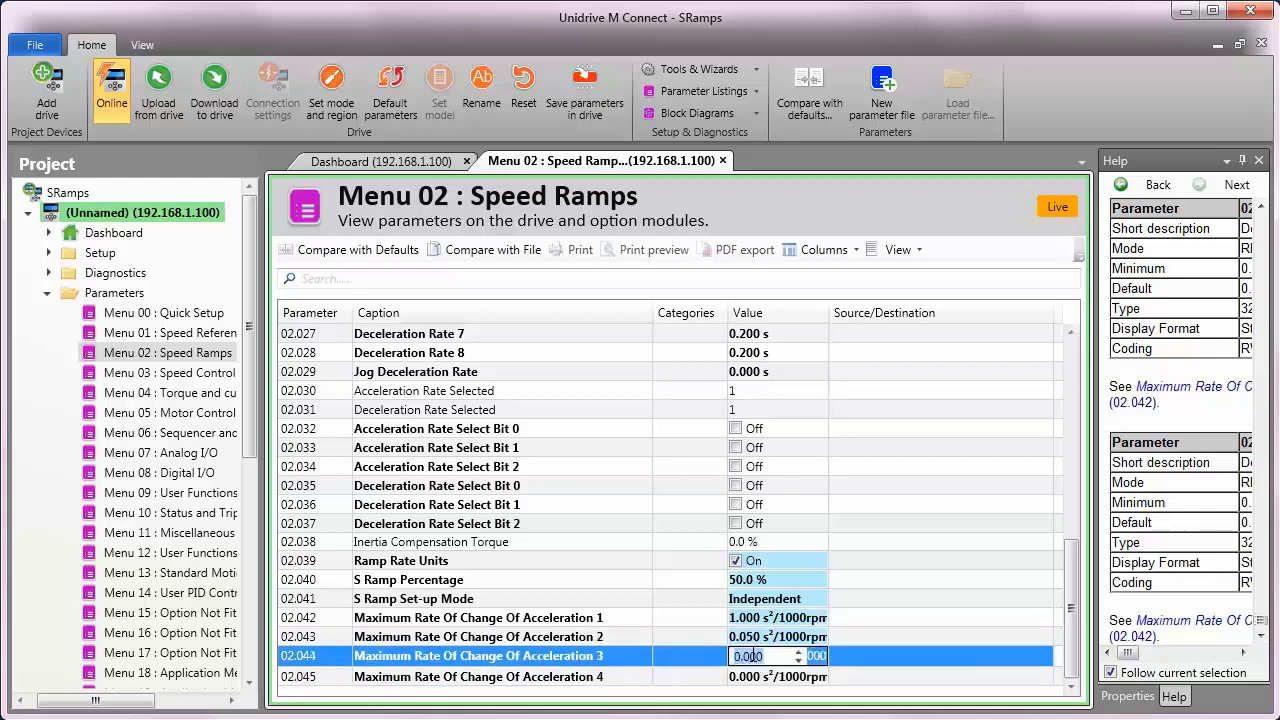
double_click(758, 656)
type("050")
left_click(762, 676)
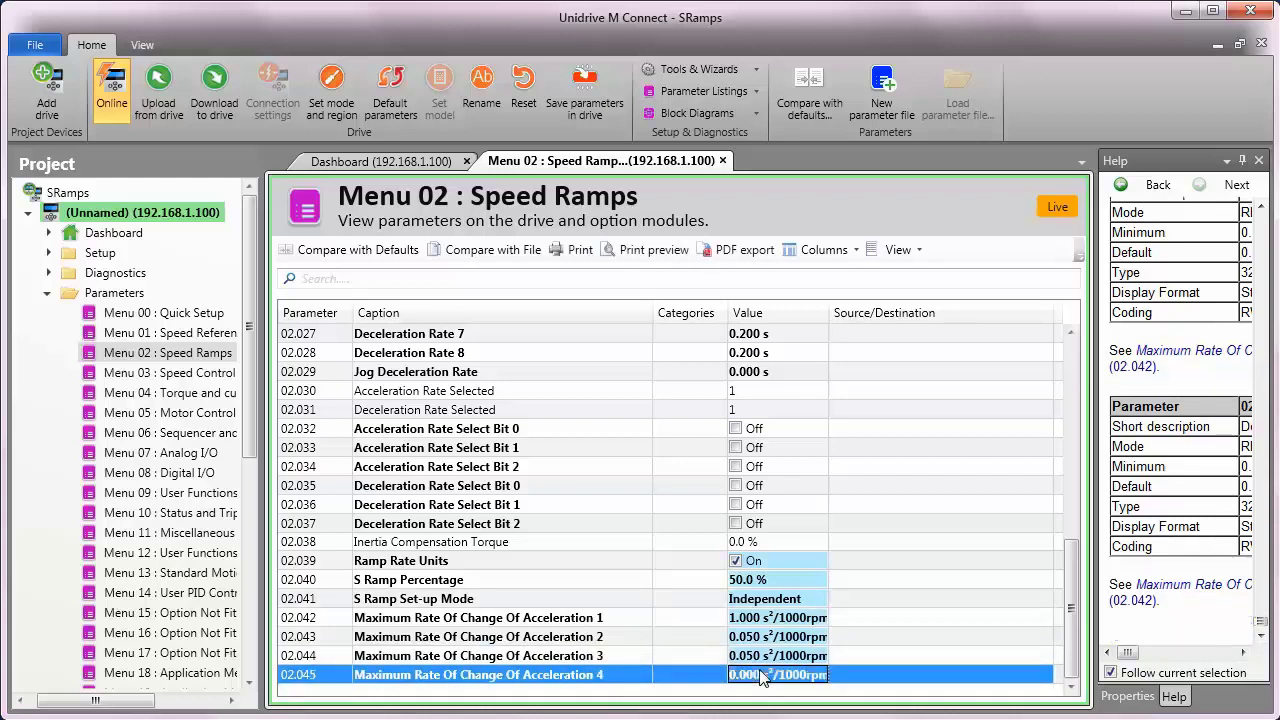
left_click(746, 675)
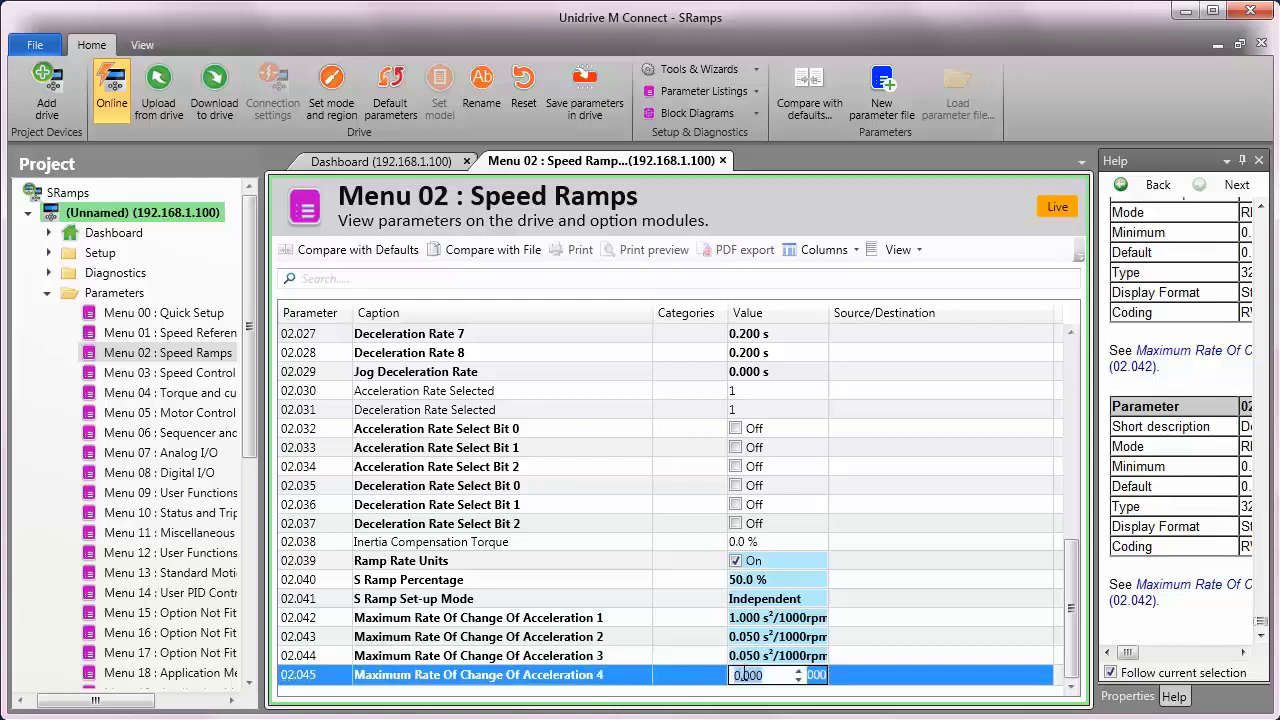
type("1")
key("Return")
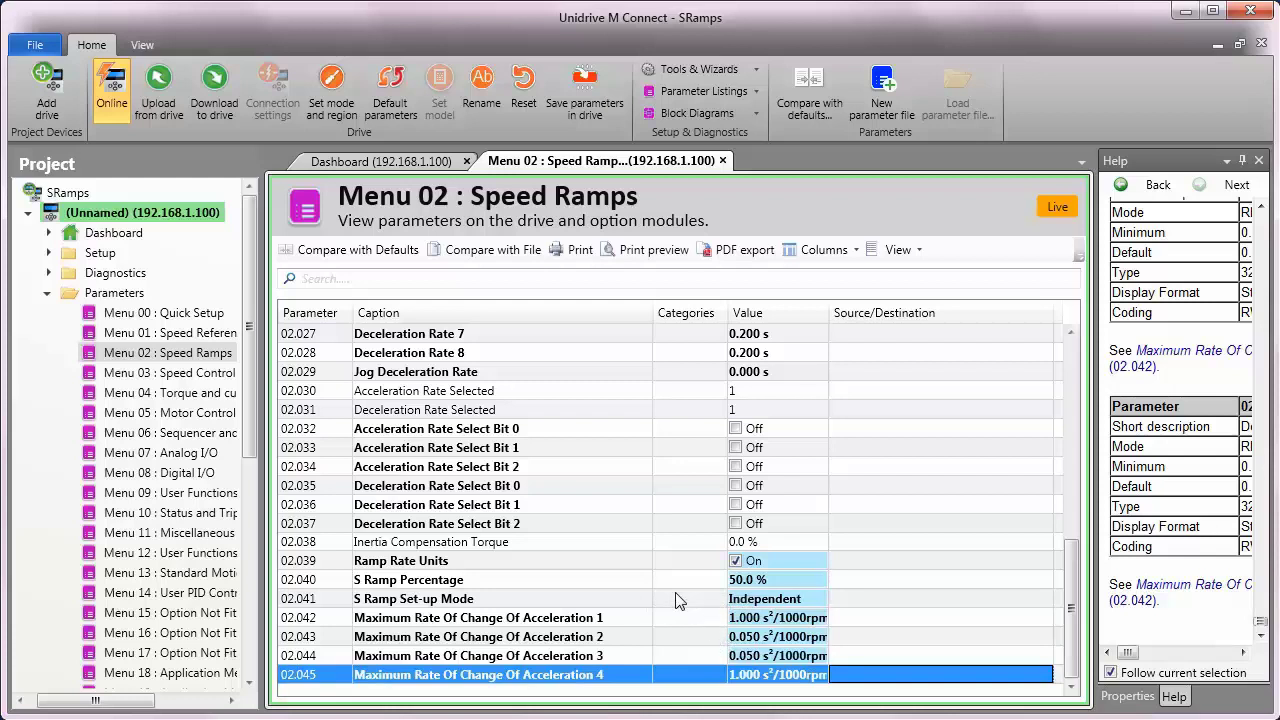
Step: Switch to CTScope and capture the speed feedback trace for the independent S ramp, using Pan mode instead of the cursors
key("alt+Tab")
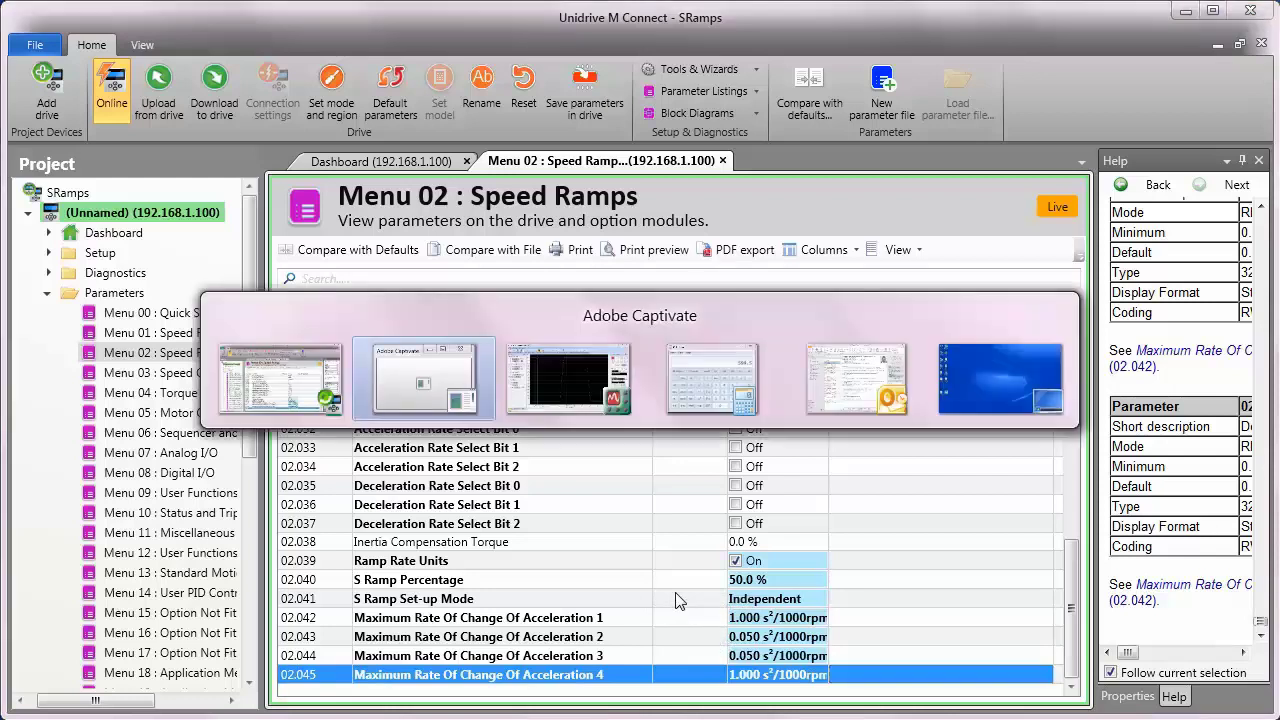
key("alt+Tab")
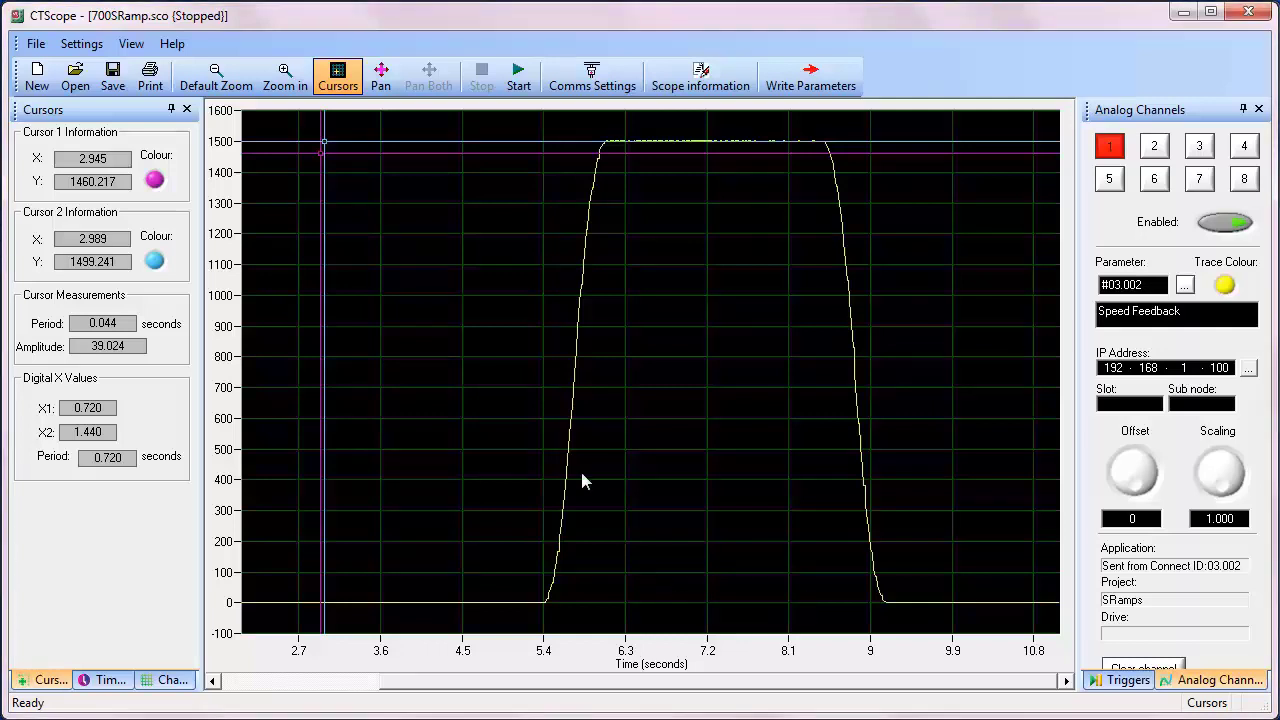
left_click(381, 76)
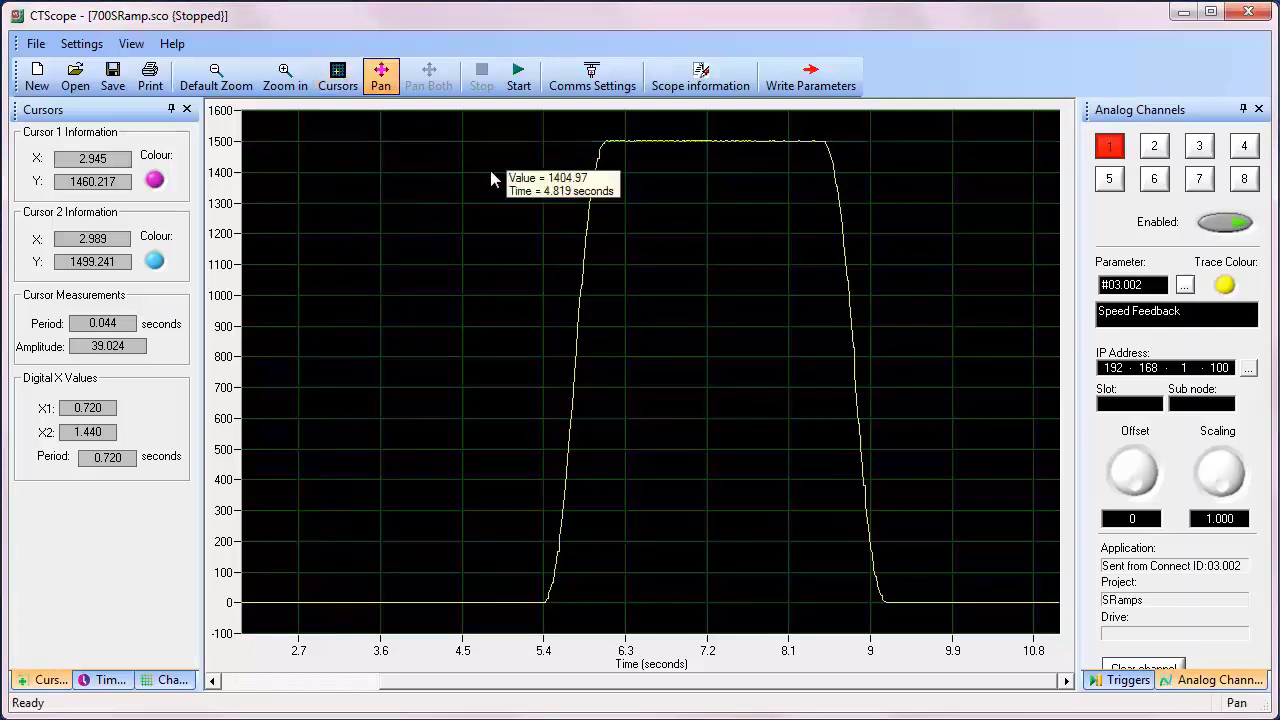
left_click(518, 78)
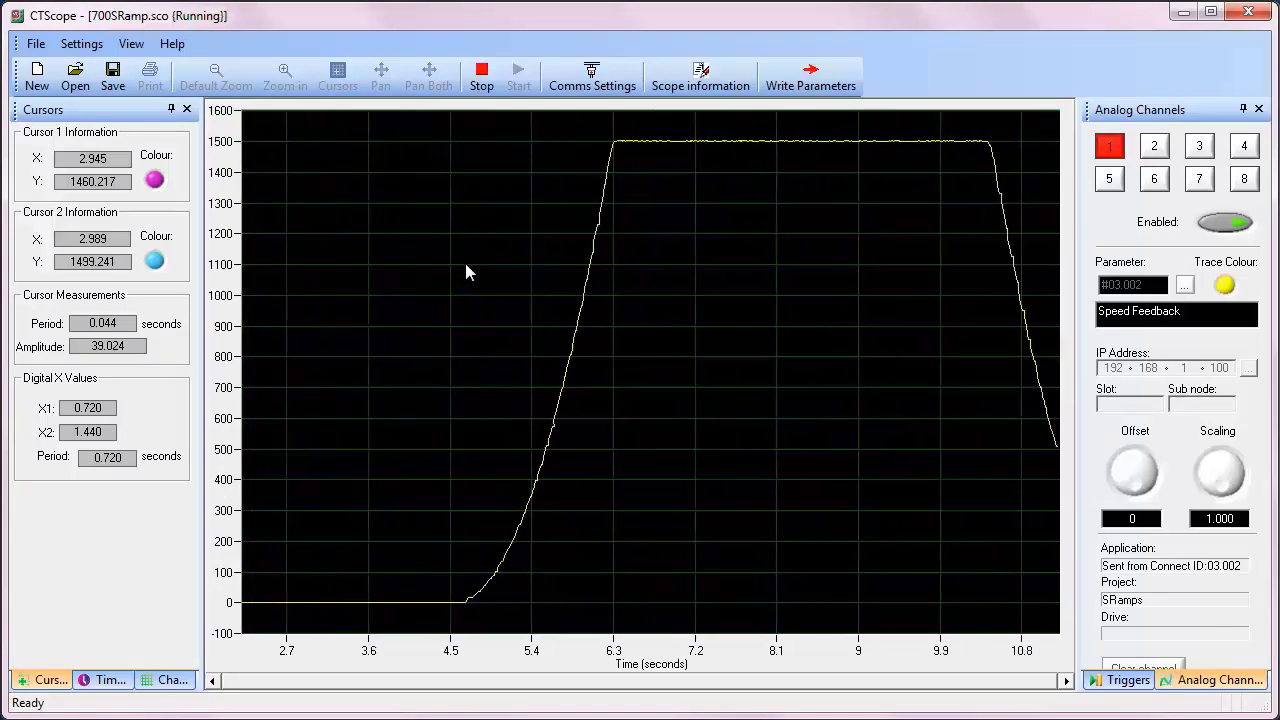
left_click(480, 86)
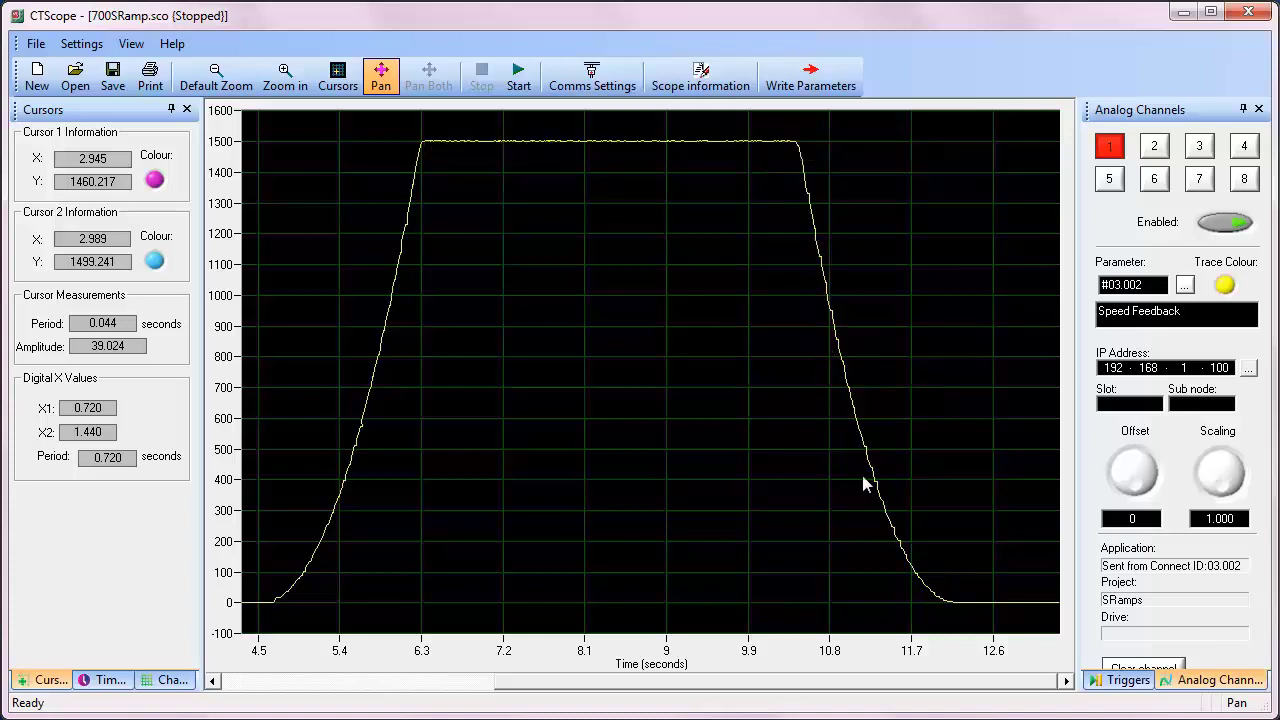
mouse_move(996, 608)
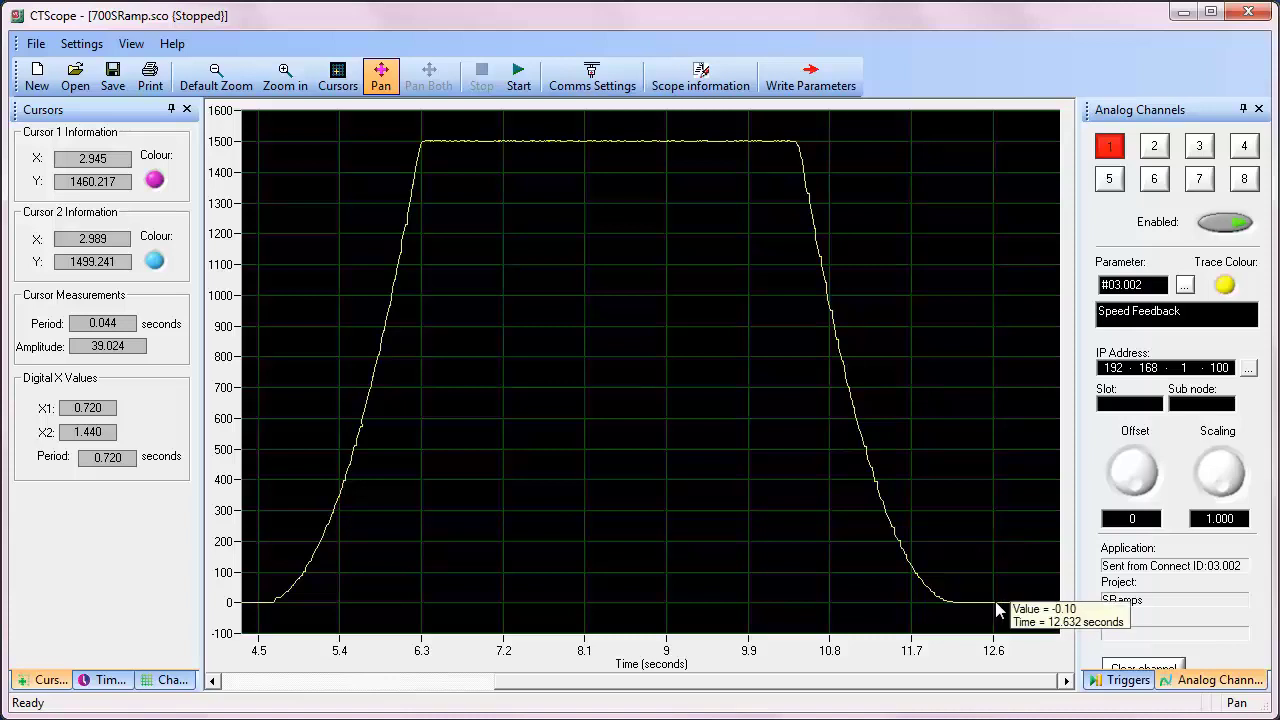